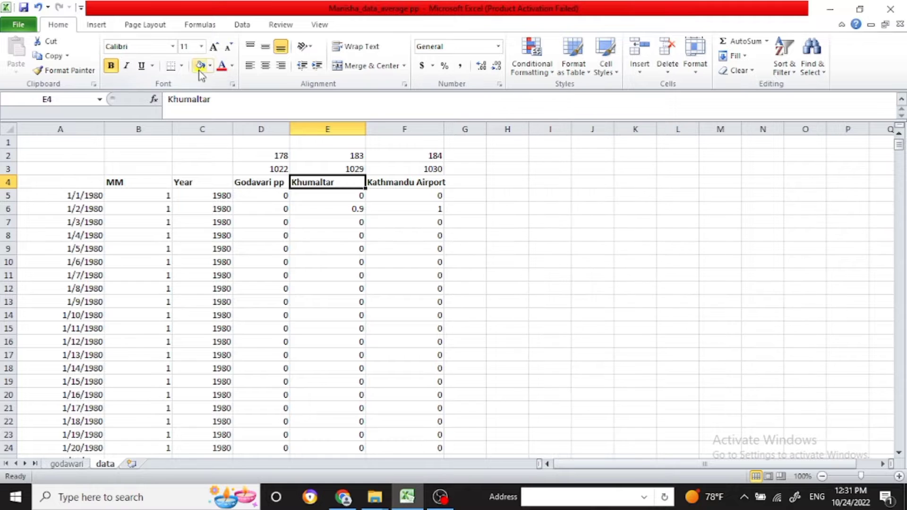
Step: Fill the Khumaltar header in E4 with the green theme color and rename it Khumaltar_precpi
click(210, 66)
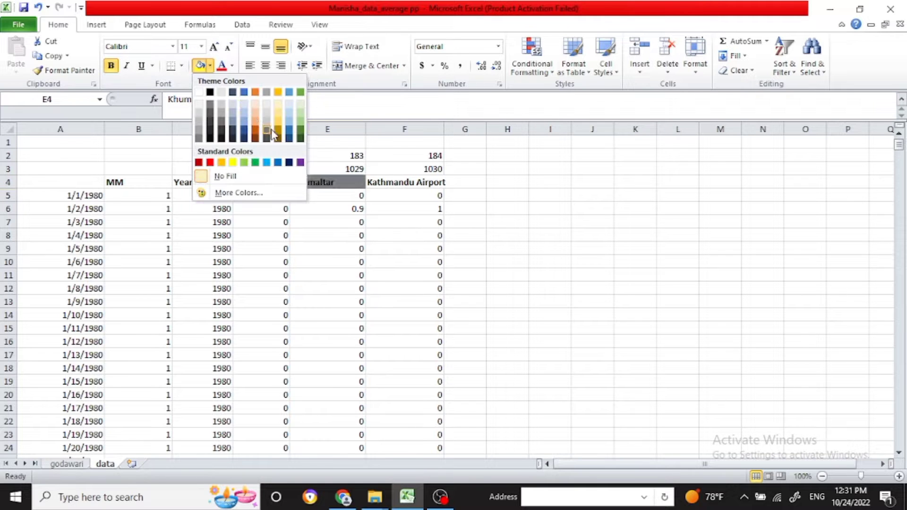
click(300, 92)
double_click(349, 183)
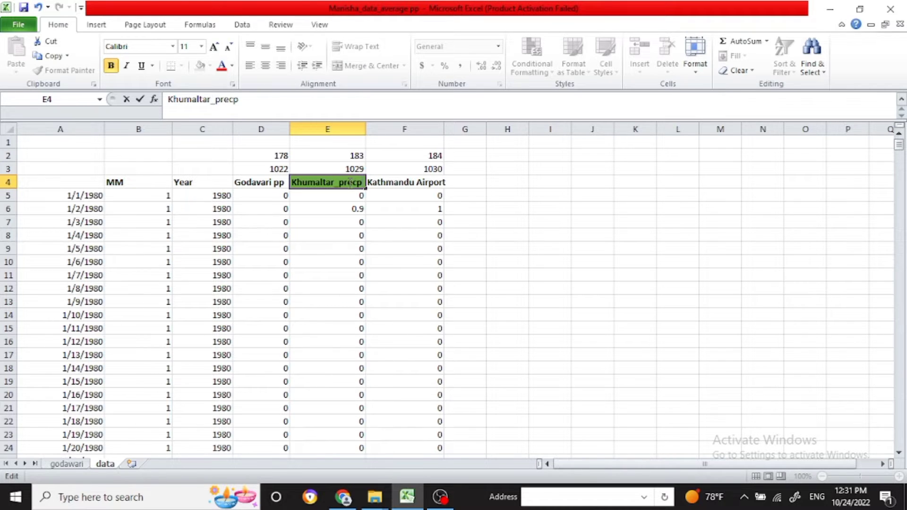
click(494, 208)
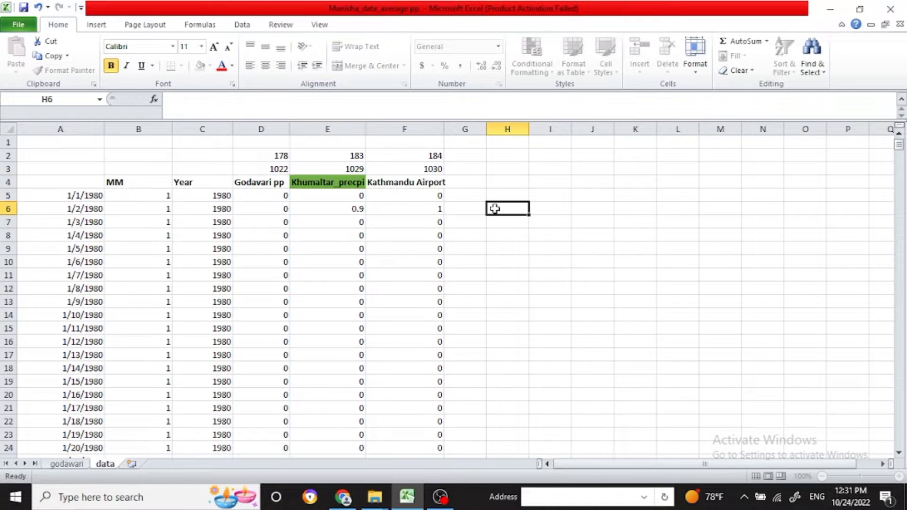
Step: Insert two blank columns before the Khumaltar_precpi column
click(344, 125)
drag(362, 124, 373, 129)
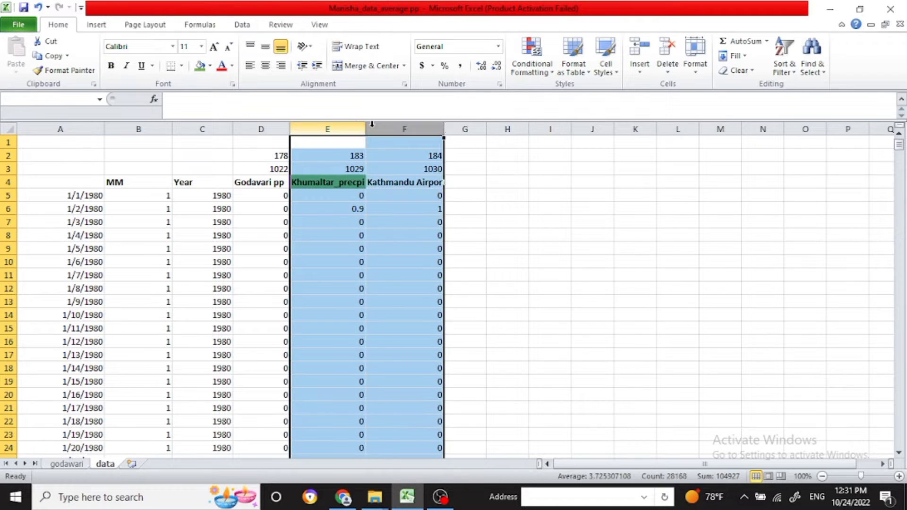
right_click(373, 130)
click(405, 214)
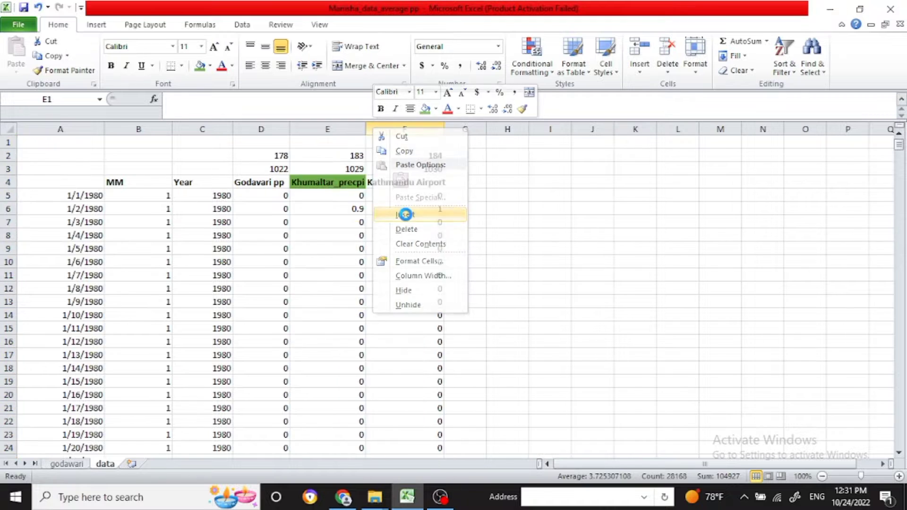
Step: Copy the MM and Year headers from B4:C4 into E4:F4 of the blank columns
drag(138, 177, 187, 179)
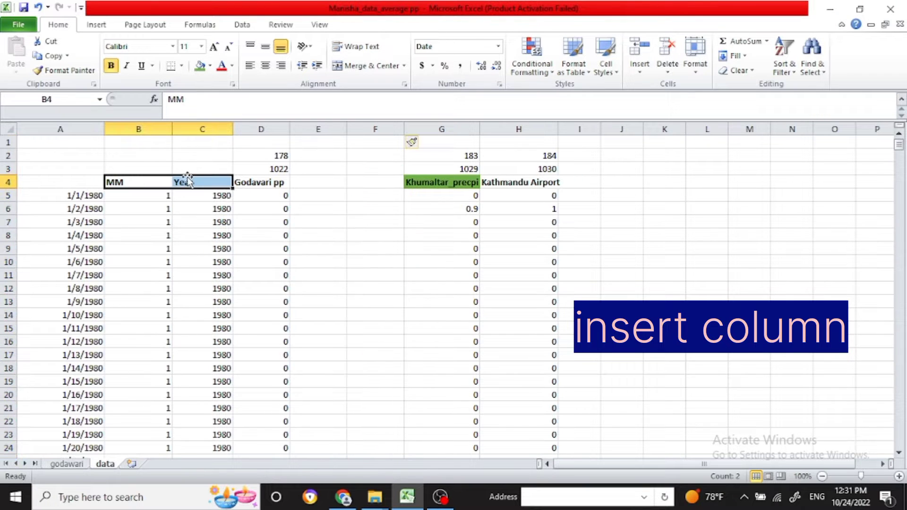
right_click(189, 180)
click(220, 202)
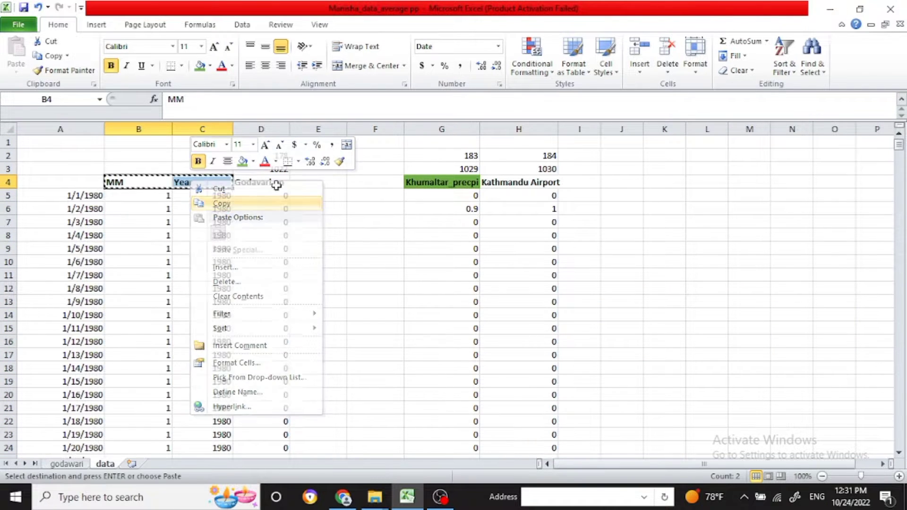
click(318, 181)
right_click(318, 181)
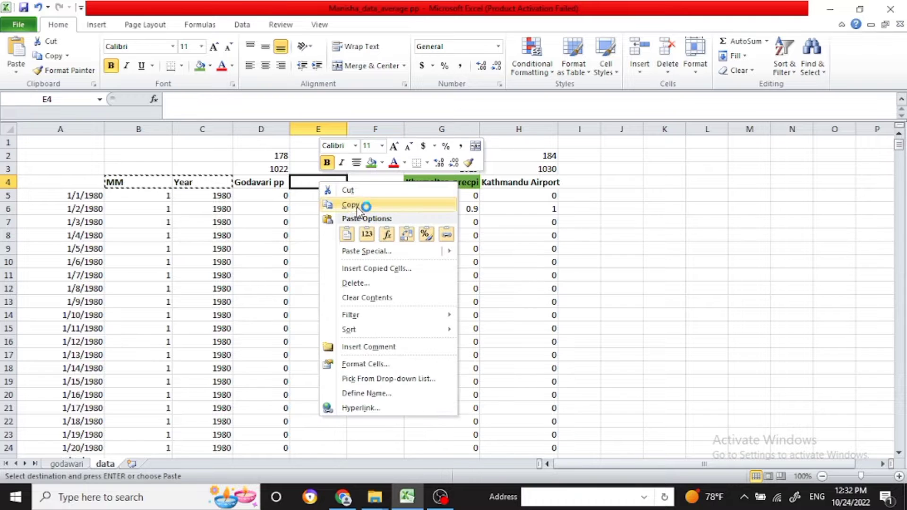
click(354, 238)
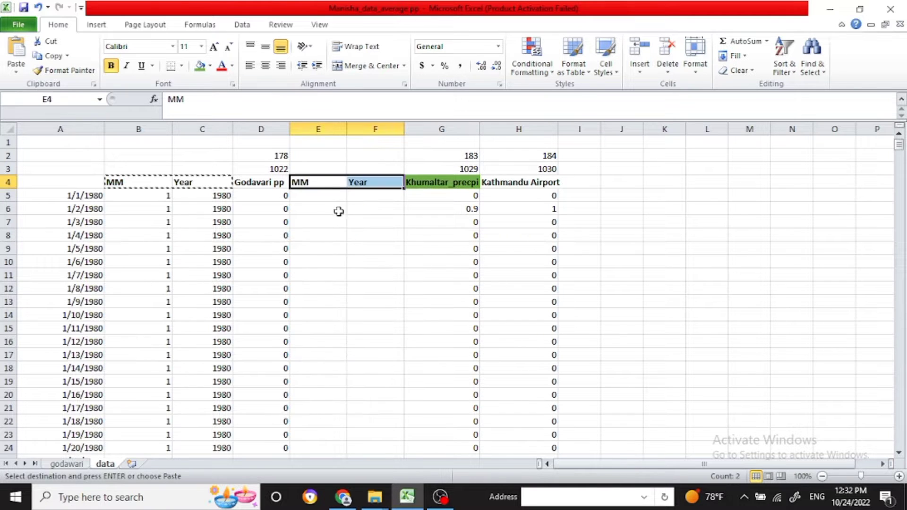
Step: Center the MM and Year headers in E4:F4 and fill them with a lighter blue theme shade
click(210, 66)
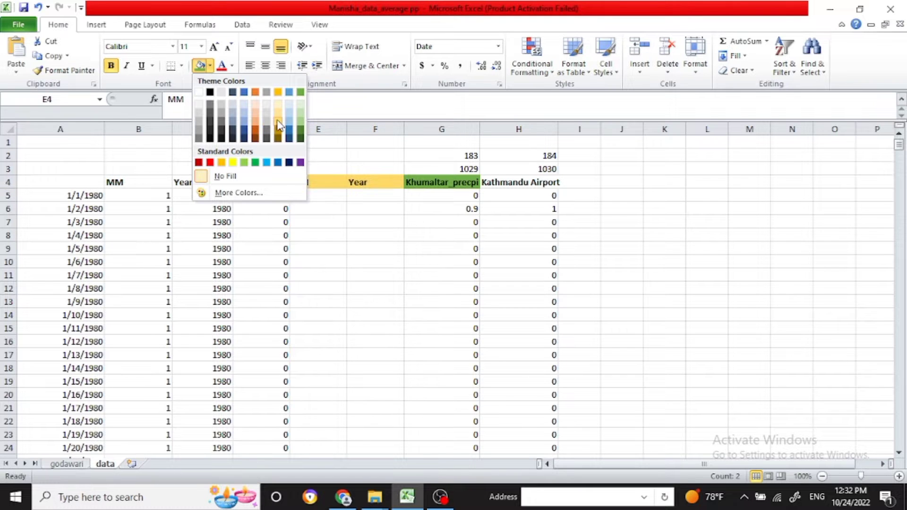
click(266, 163)
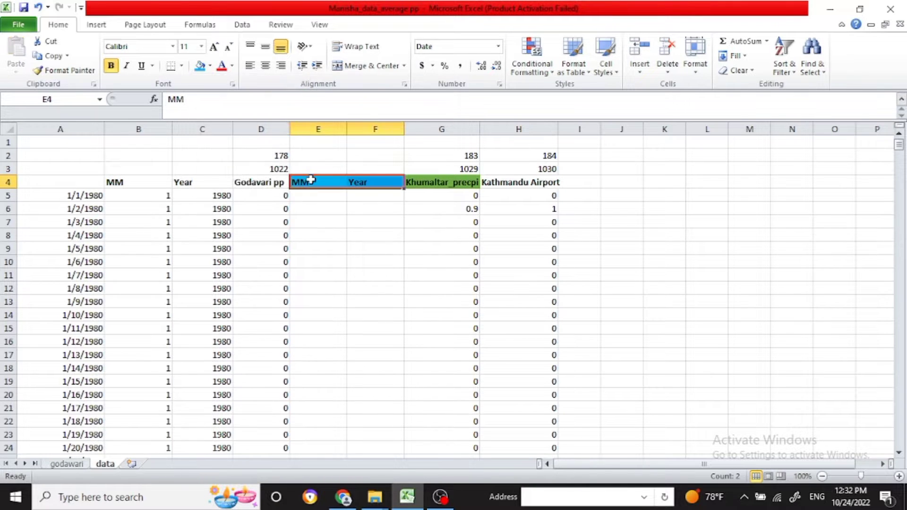
click(272, 74)
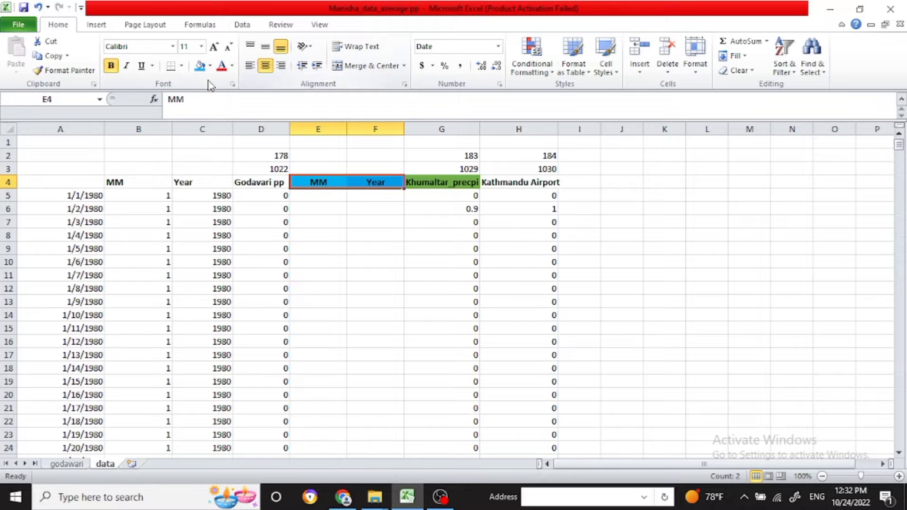
click(209, 65)
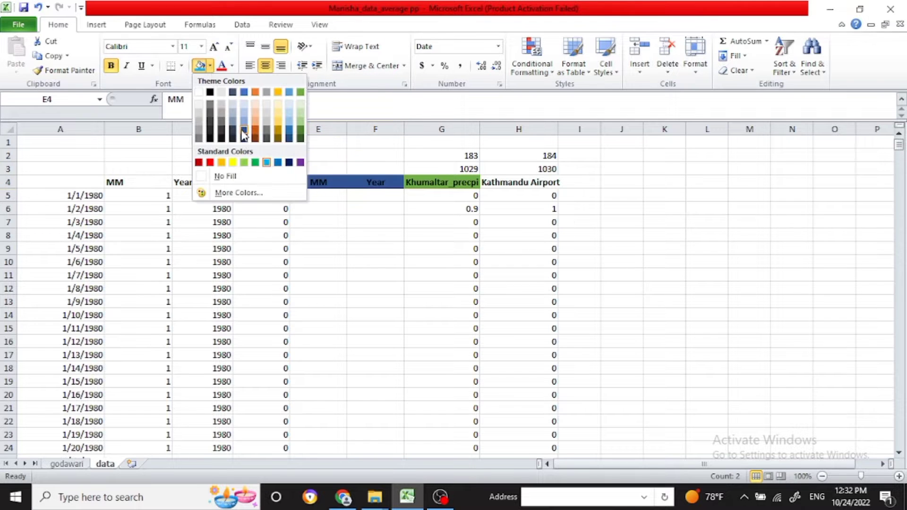
click(243, 120)
Step: Enter =MONTH(A5) in E5 under the blue MM header to extract the month from the date
click(323, 207)
click(323, 194)
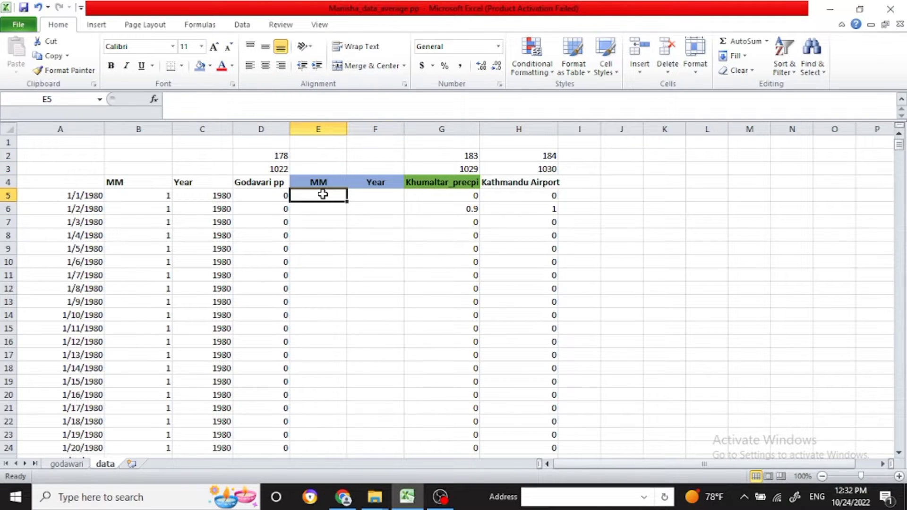
text(=)
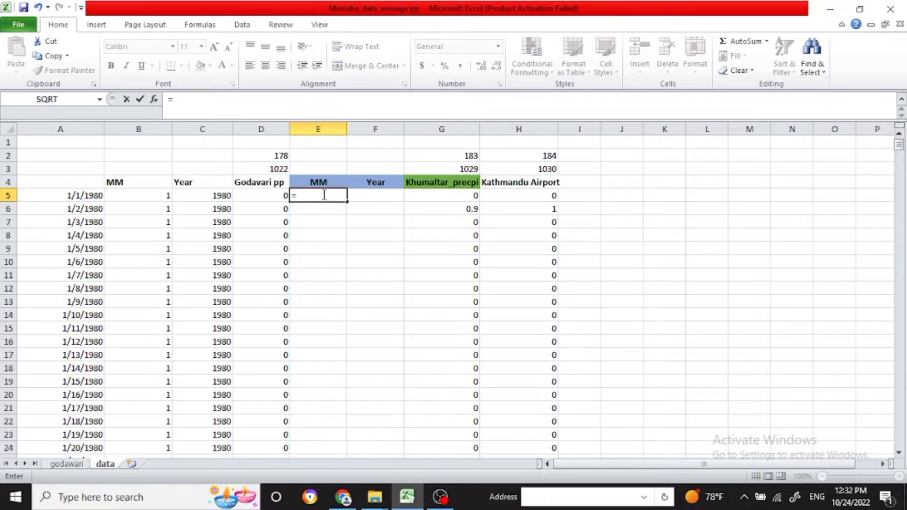
text(mon)
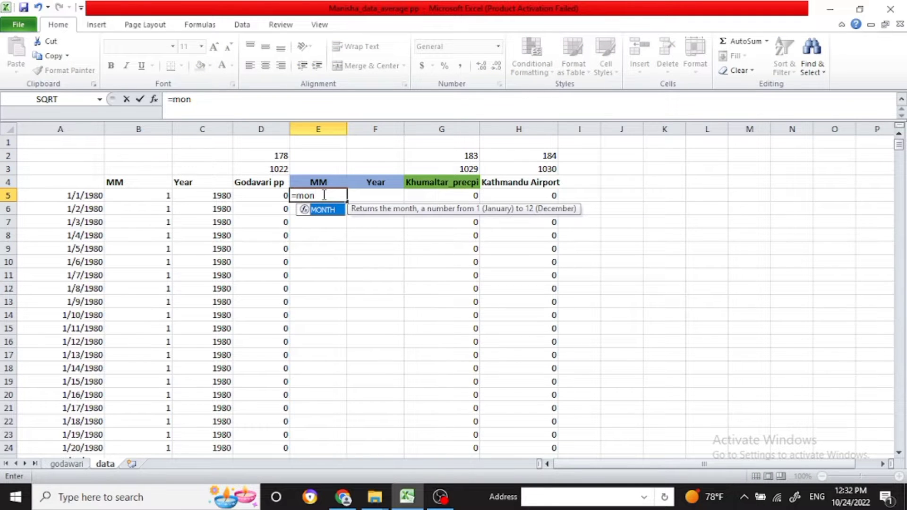
double_click(325, 209)
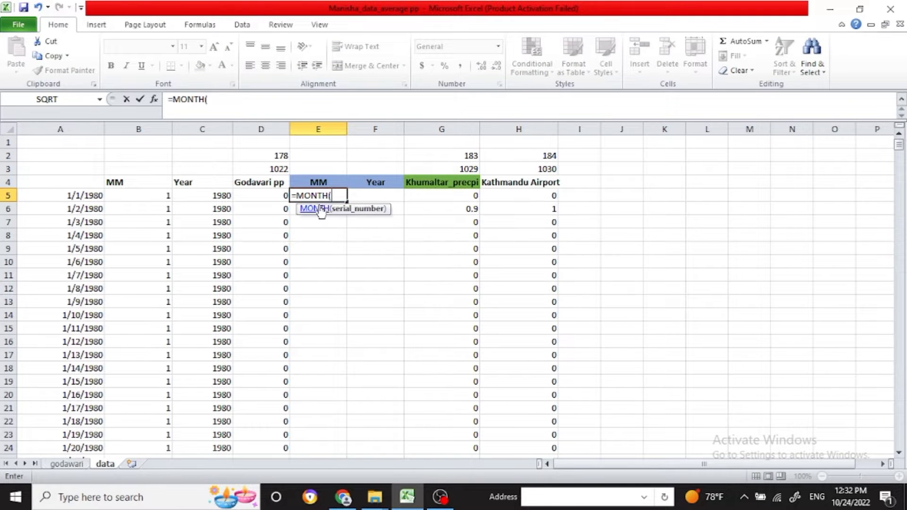
click(96, 197)
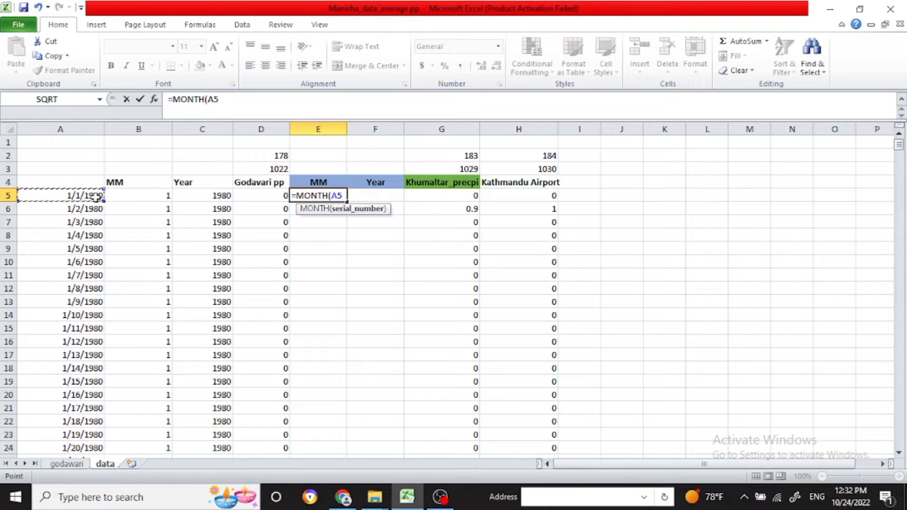
text())
key(Return)
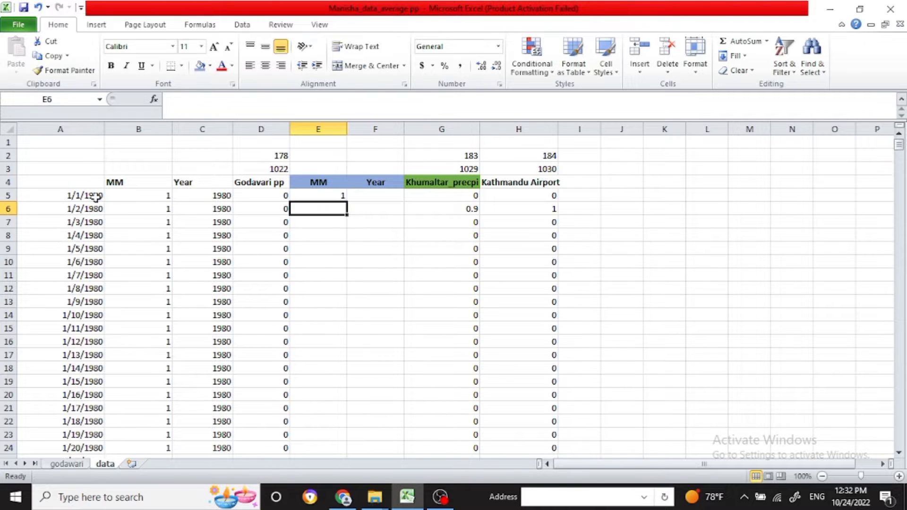
Step: Enter =YEAR(A5) in F5 under the blue Year header to extract the year from the date
click(355, 195)
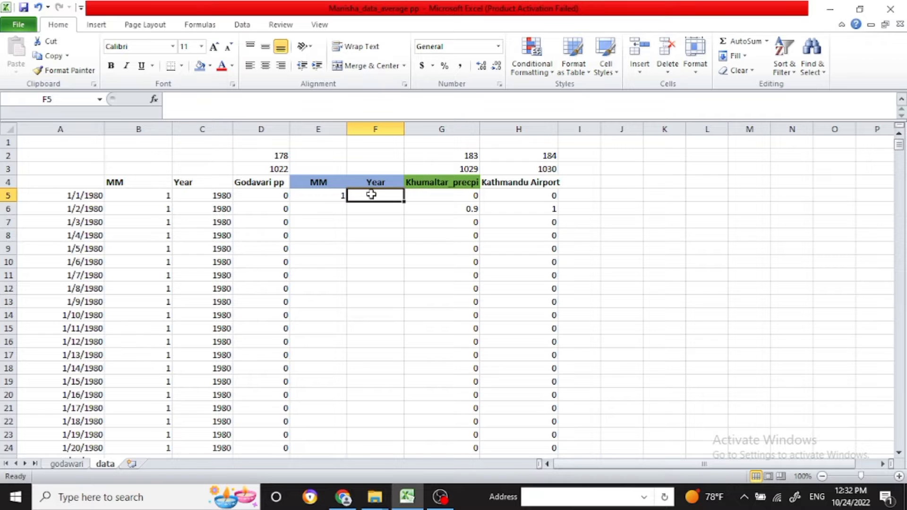
text(=)
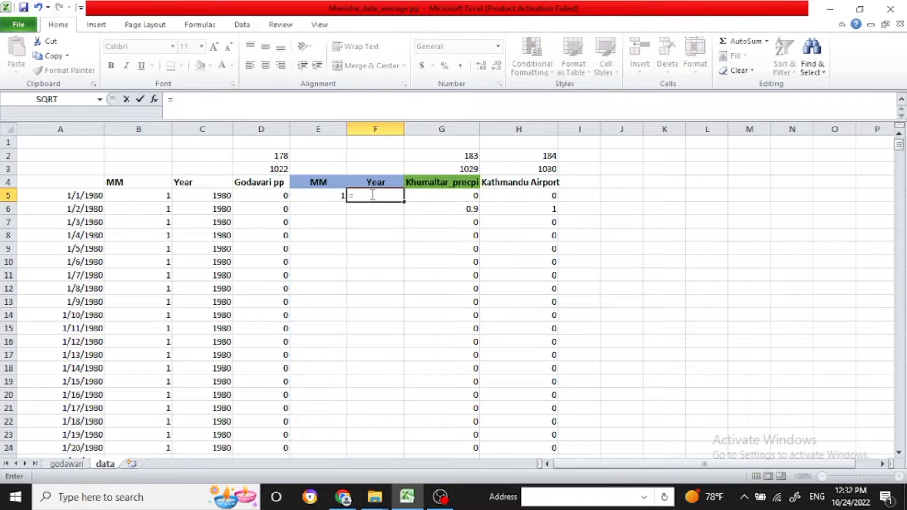
text(year)
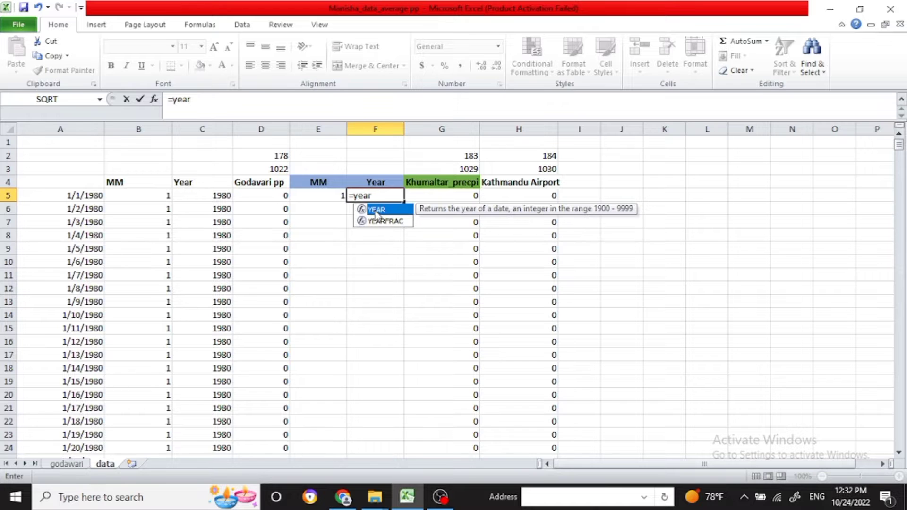
double_click(377, 209)
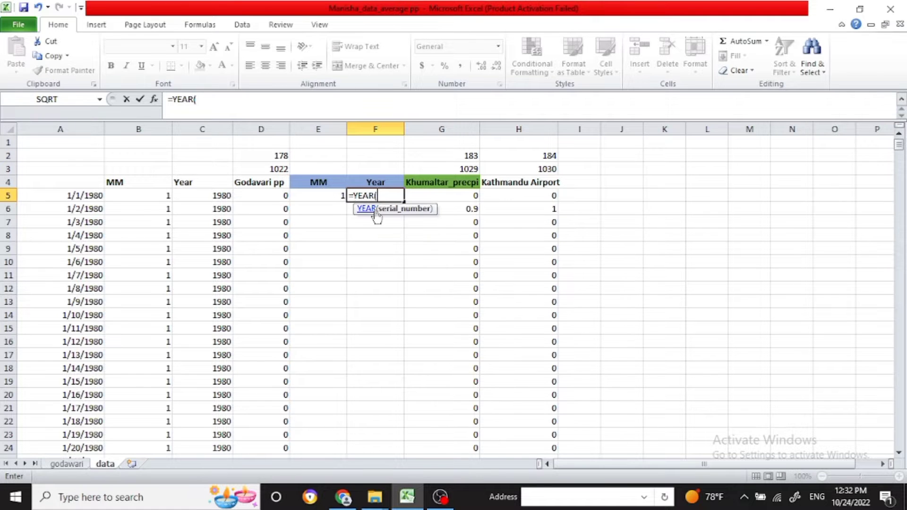
click(84, 198)
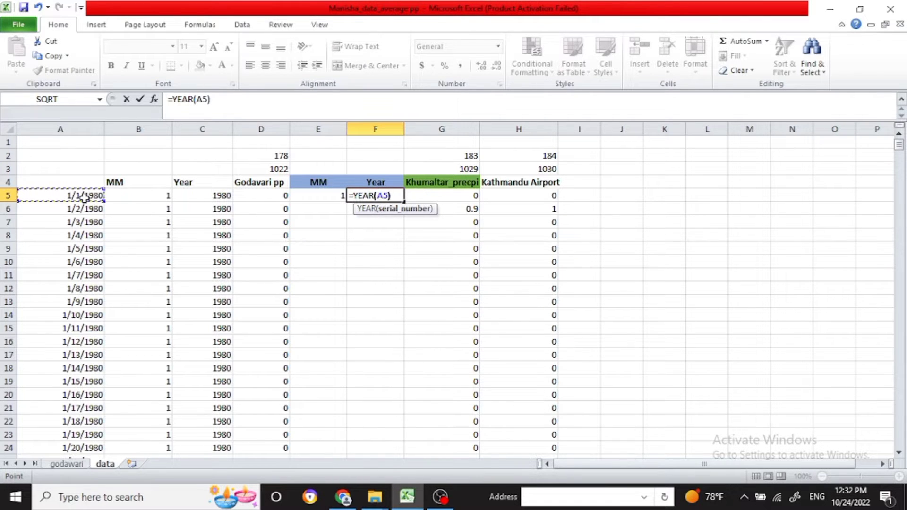
text())
key(Return)
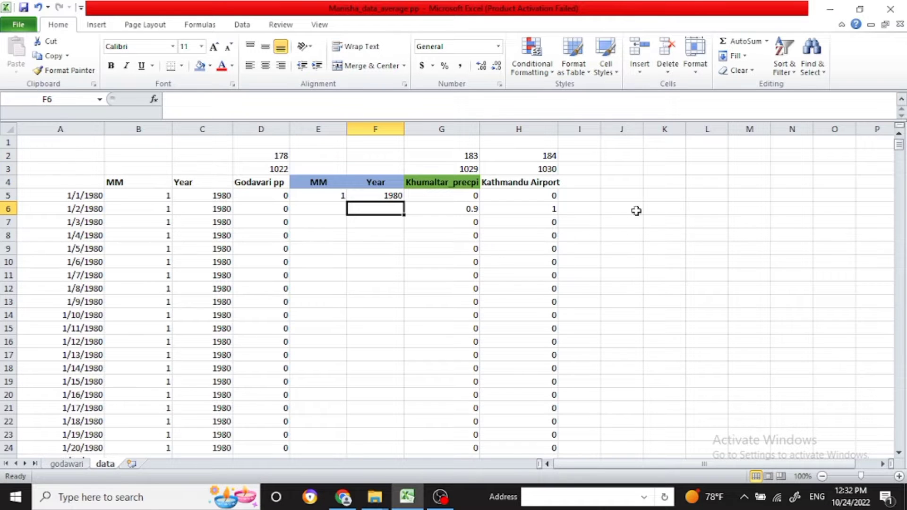
Step: Enter =MONTH(A5) in the empty cell J5 as a separate example of the month formula
click(622, 196)
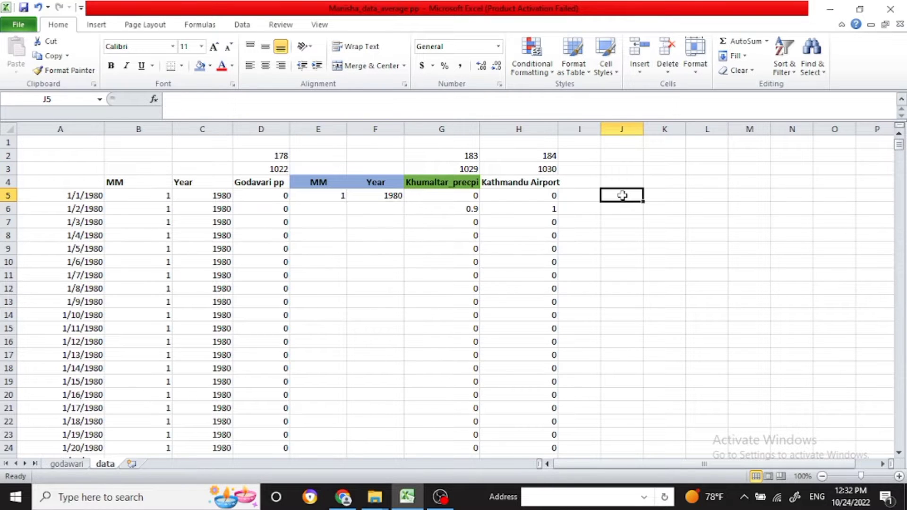
text(=mon)
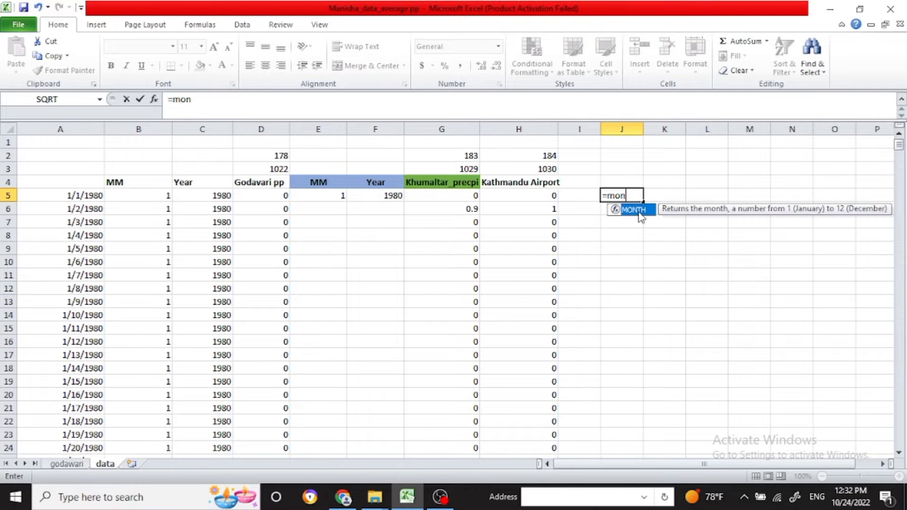
double_click(640, 210)
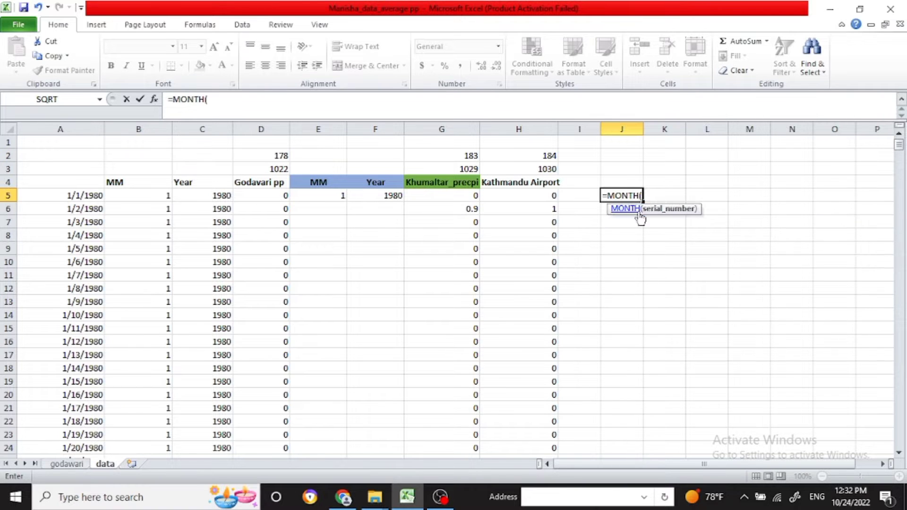
click(86, 195)
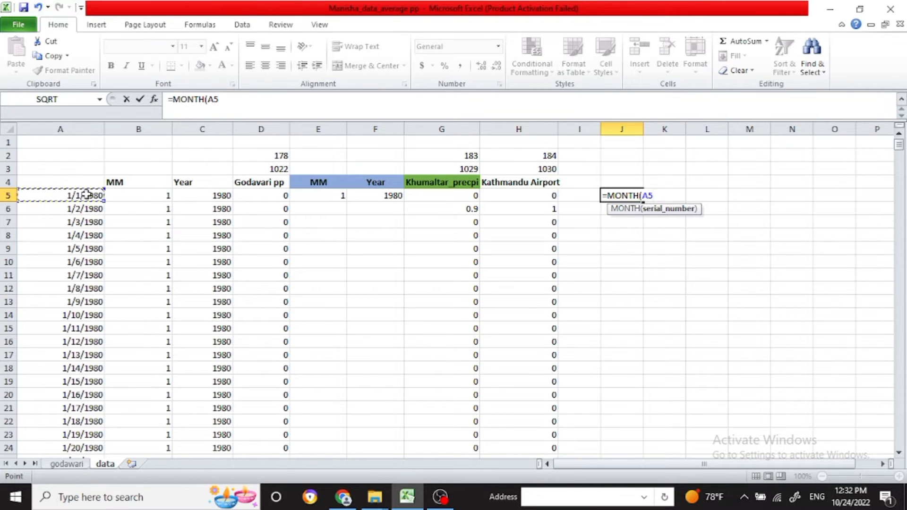
text())
key(Return)
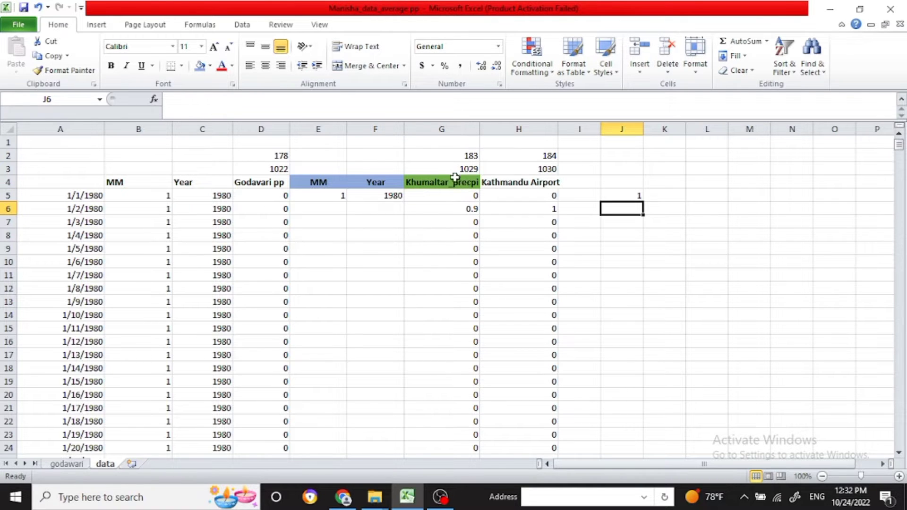
Step: Fill the E5:F5 month and year formulas down all data rows and replace them with their plain values
drag(321, 196, 356, 197)
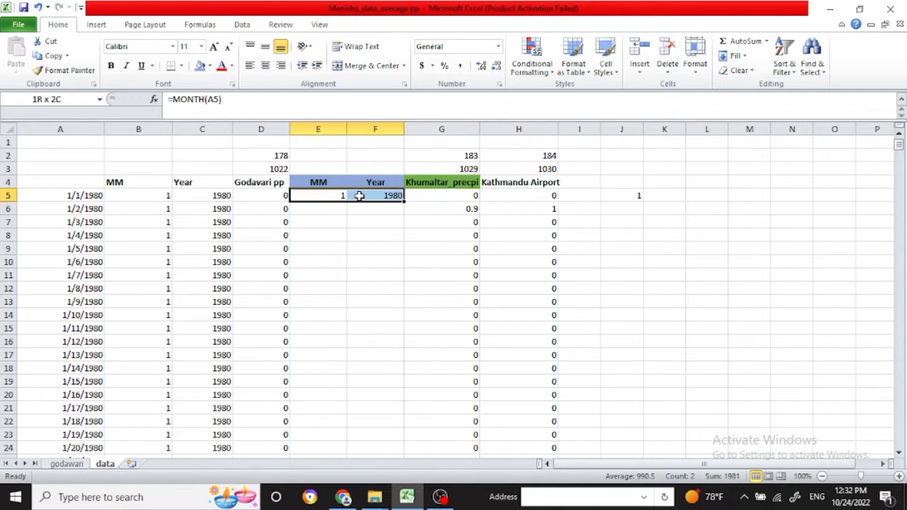
double_click(404, 201)
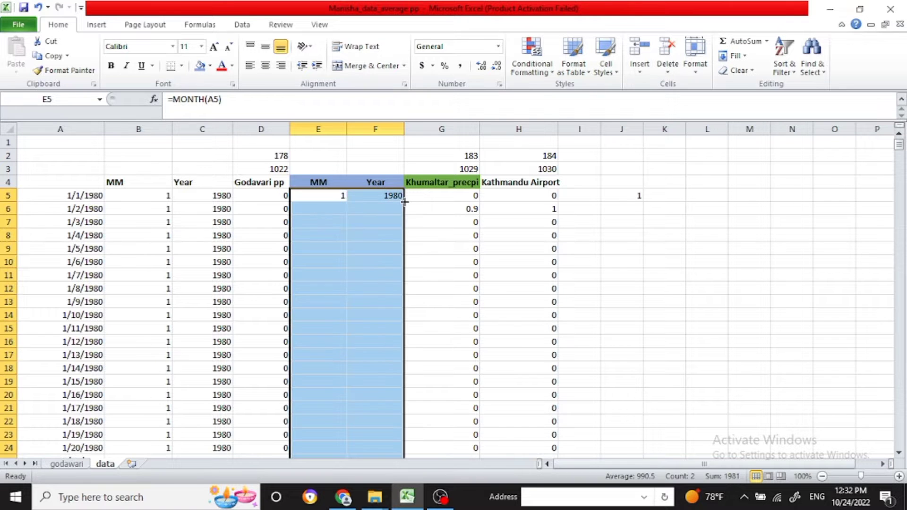
right_click(331, 197)
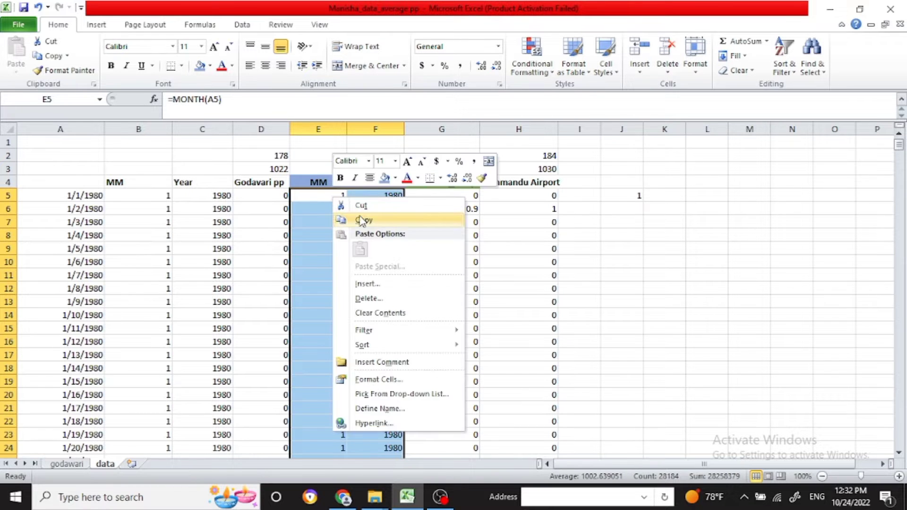
click(360, 219)
right_click(318, 195)
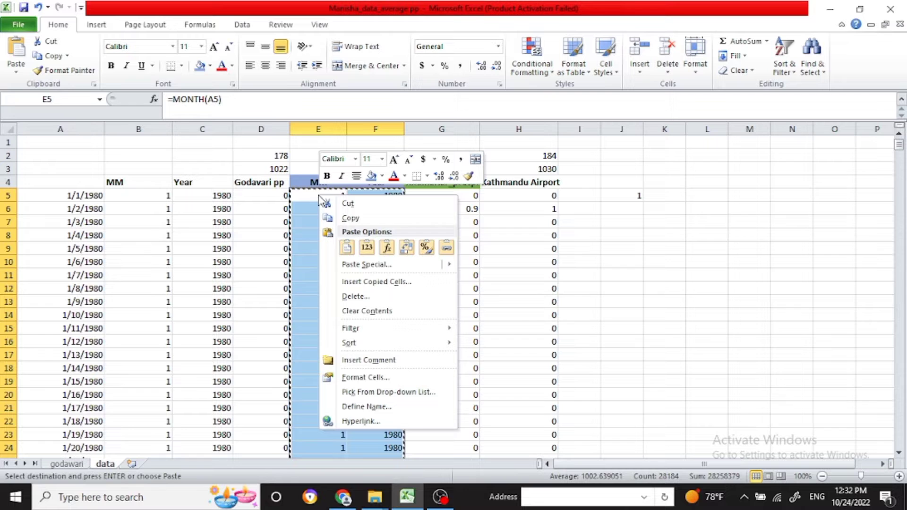
click(368, 248)
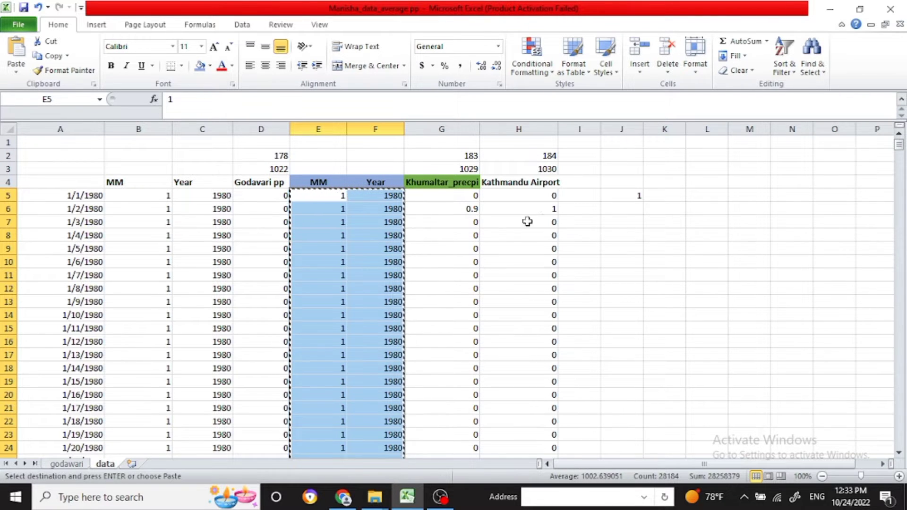
Step: Create a PivotTable on a new worksheet from the MM, Year and Khumaltar_precpi columns, range E4:G14096 of the data sheet
click(673, 222)
drag(323, 182, 469, 422)
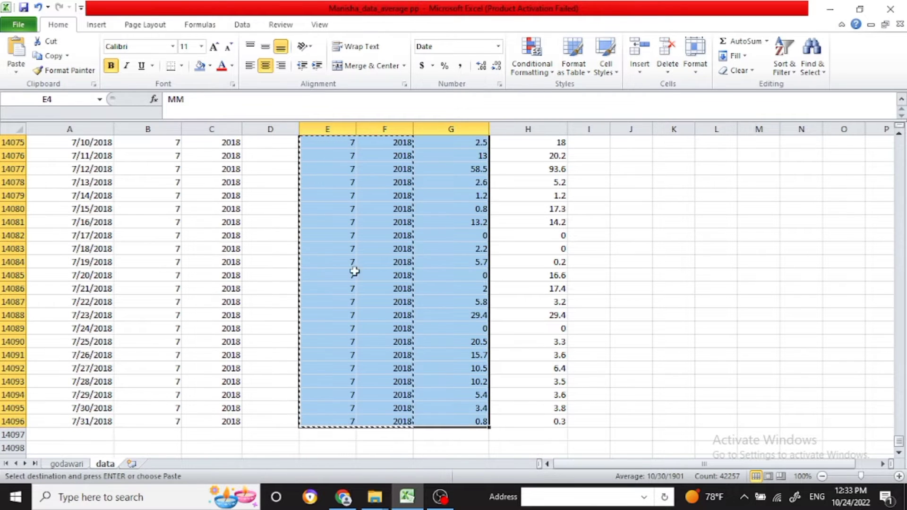
click(101, 26)
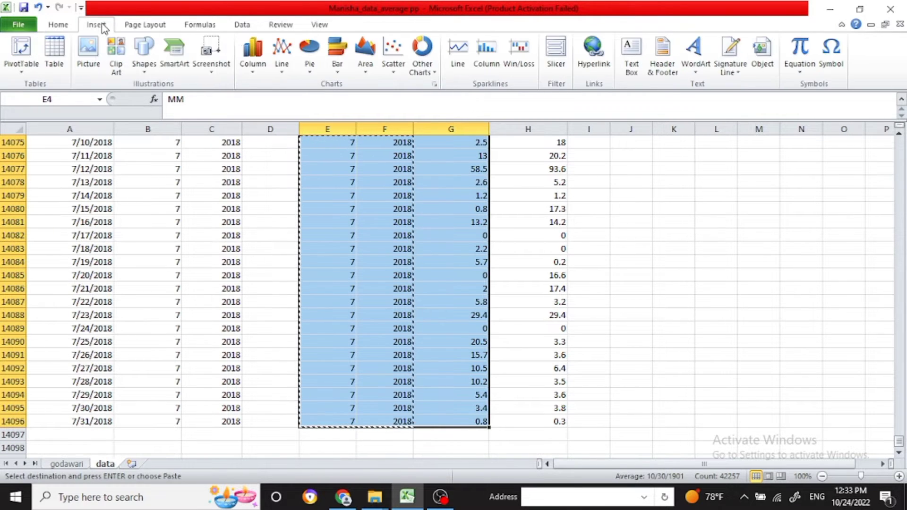
click(22, 68)
click(38, 87)
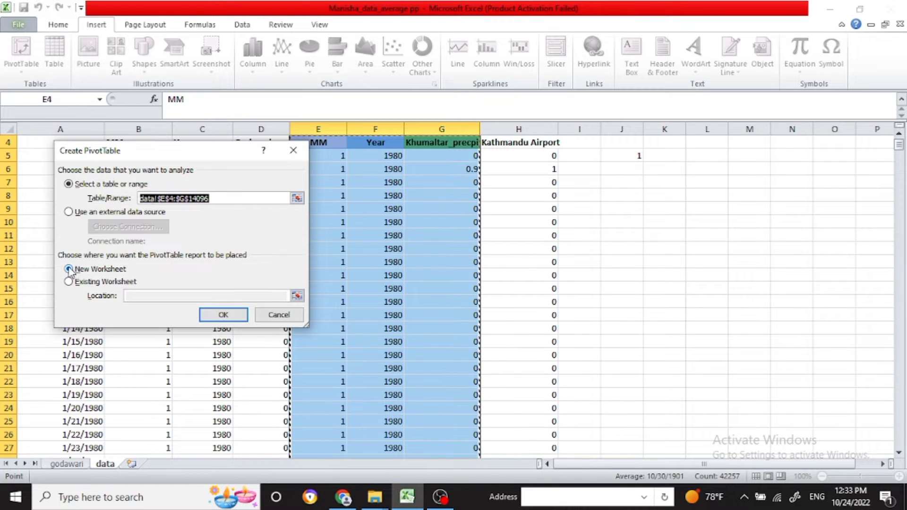
click(224, 315)
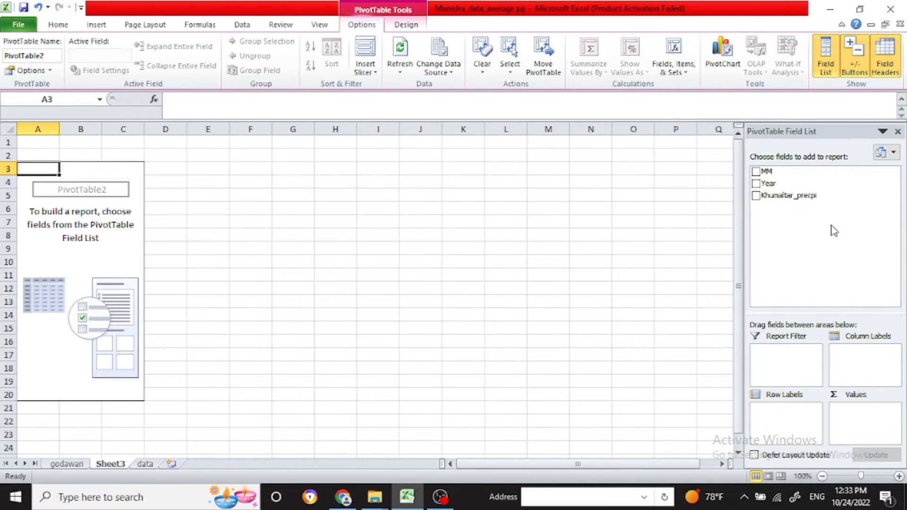
Step: Add Khumaltar_precpi to the PivotTable's values and Year to its row labels
drag(769, 197, 862, 411)
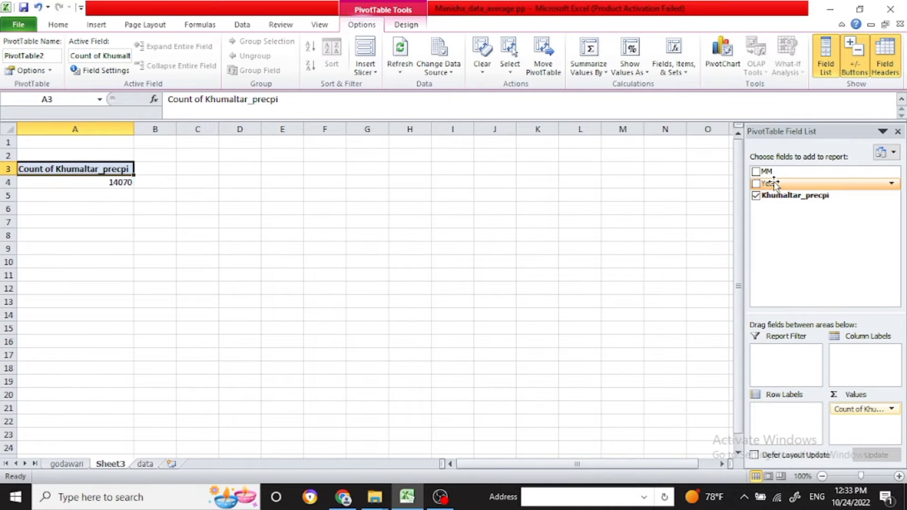
drag(774, 185, 771, 415)
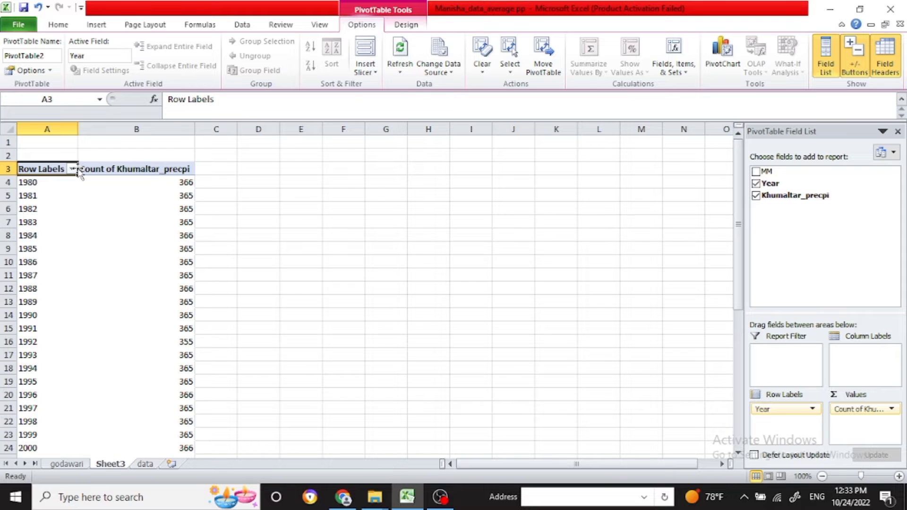
scroll(163, 296, down, 11)
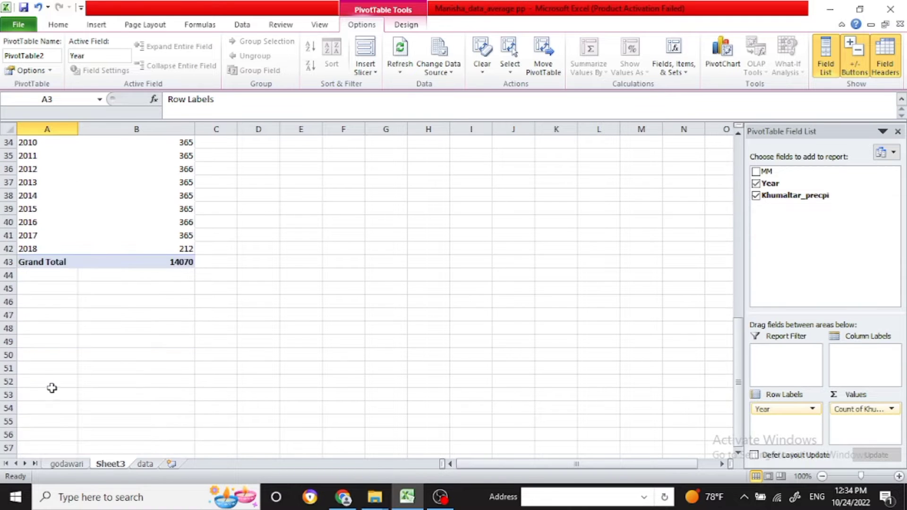
scroll(245, 227, up, 11)
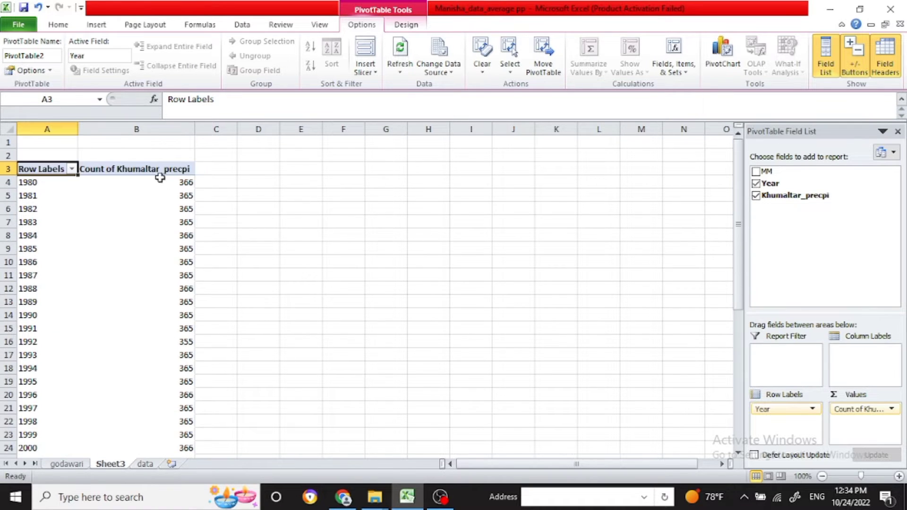
Step: Change the summary calculation of the Khumaltar_precpi value field to Average
click(155, 169)
right_click(155, 169)
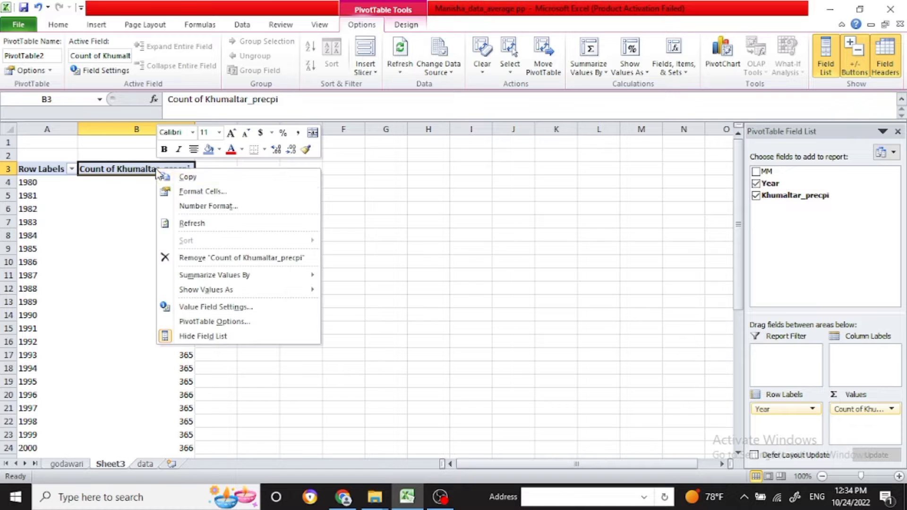
click(224, 307)
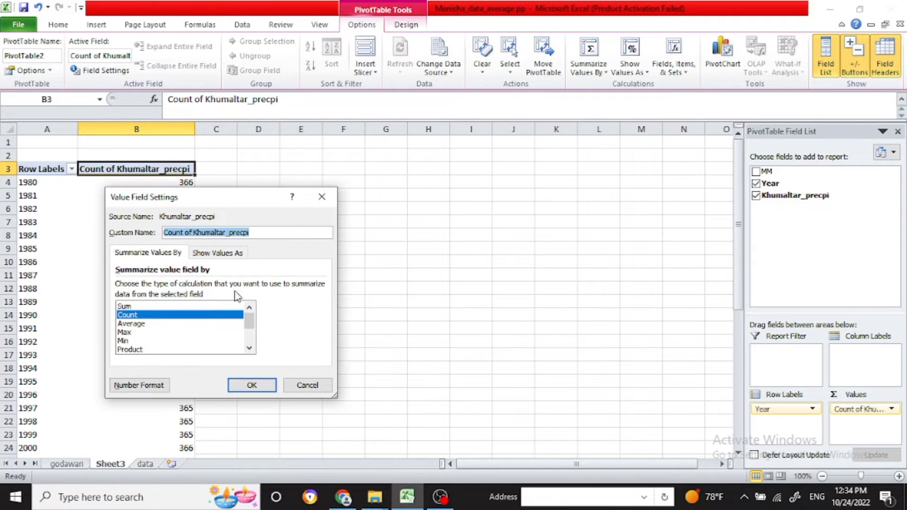
click(132, 324)
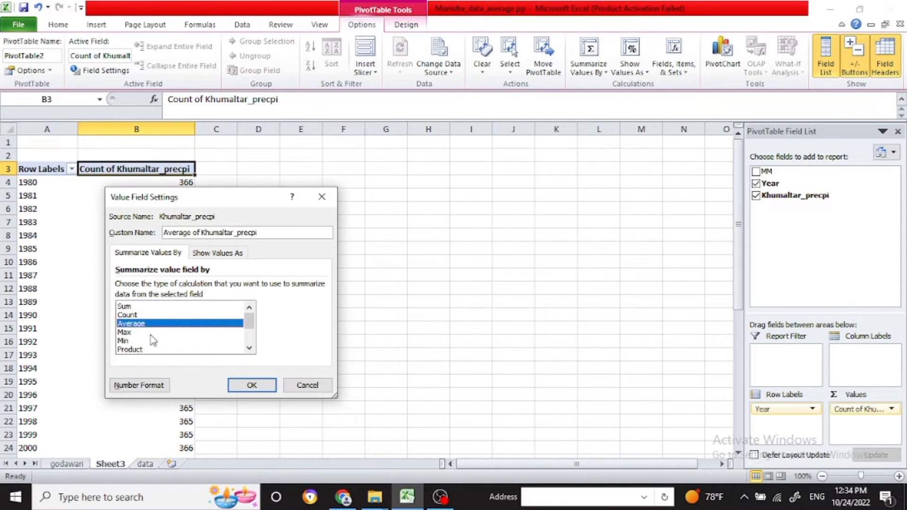
click(251, 387)
Step: Highlight the grand total average in B43 with a blue fill
scroll(183, 219, down, 11)
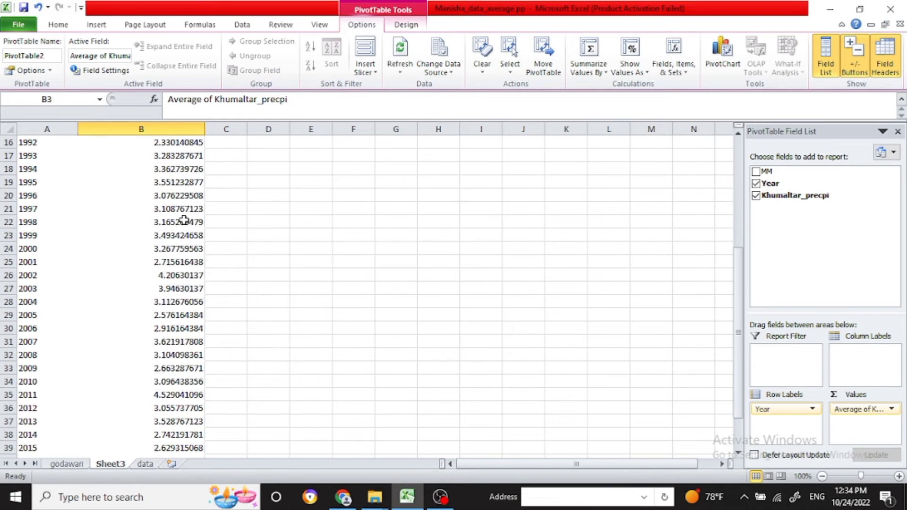
click(172, 263)
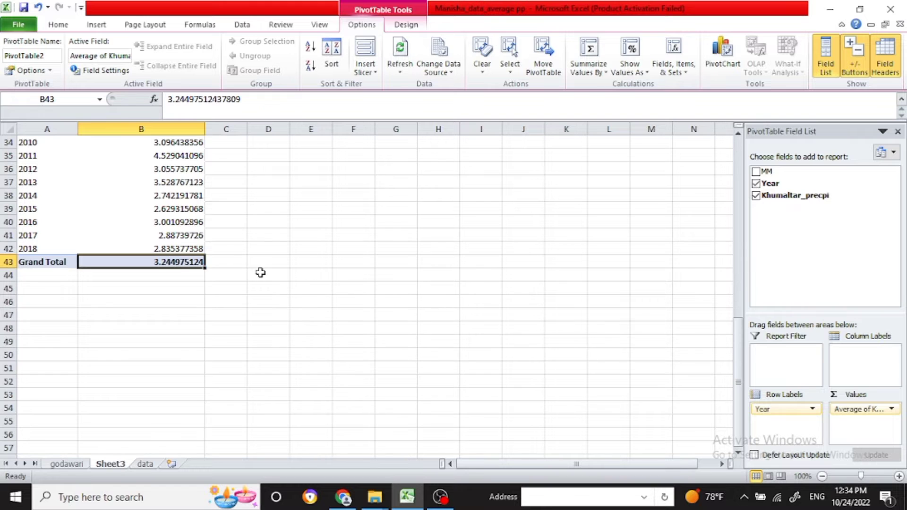
scroll(261, 273, up, 4)
scroll(261, 273, up, 4)
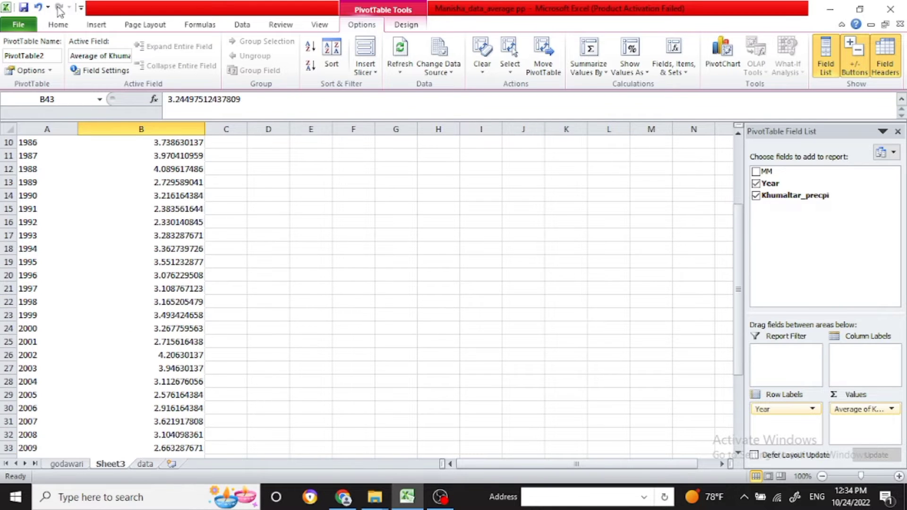
click(59, 27)
scroll(253, 162, down, 7)
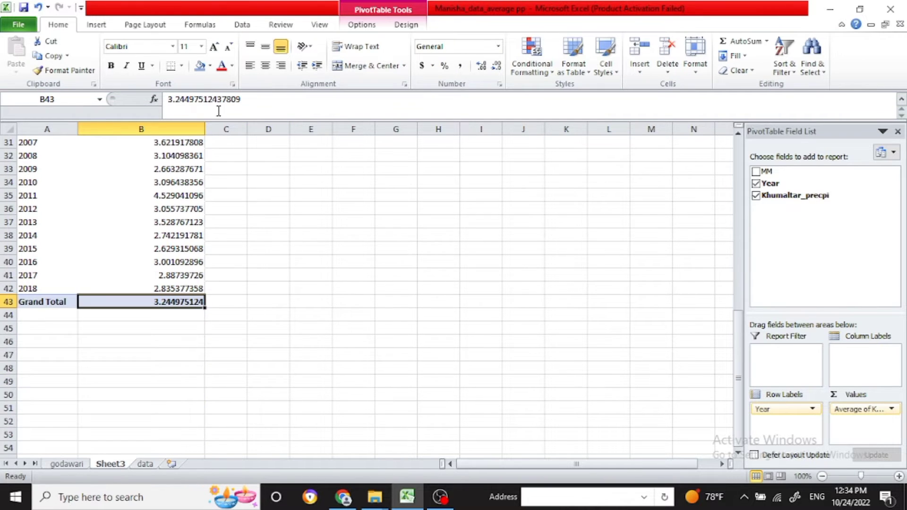
click(203, 372)
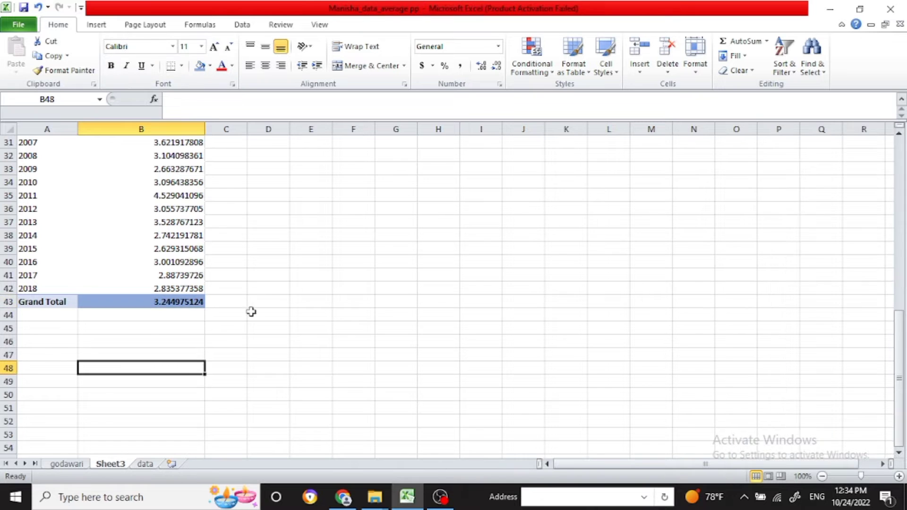
scroll(267, 281, up, 10)
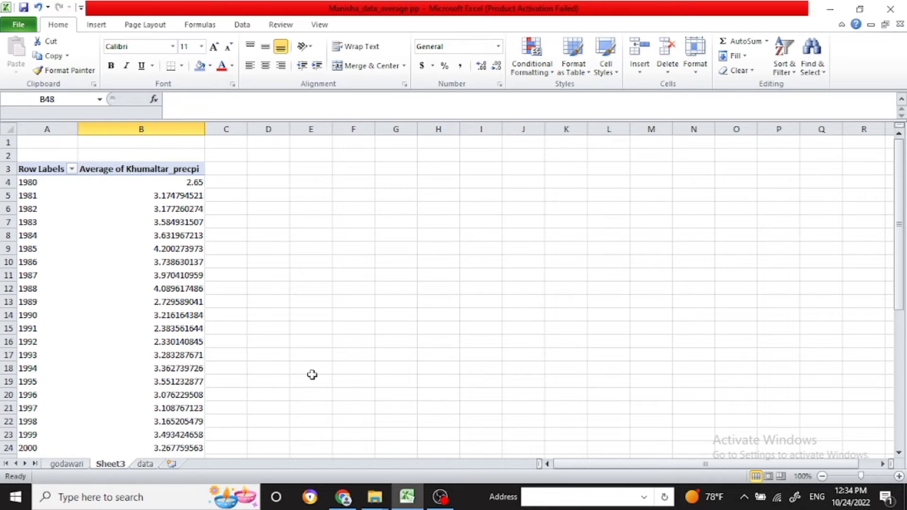
Step: Create a second PivotTable on another new worksheet from the same E4:G14096 range of the data sheet
click(66, 465)
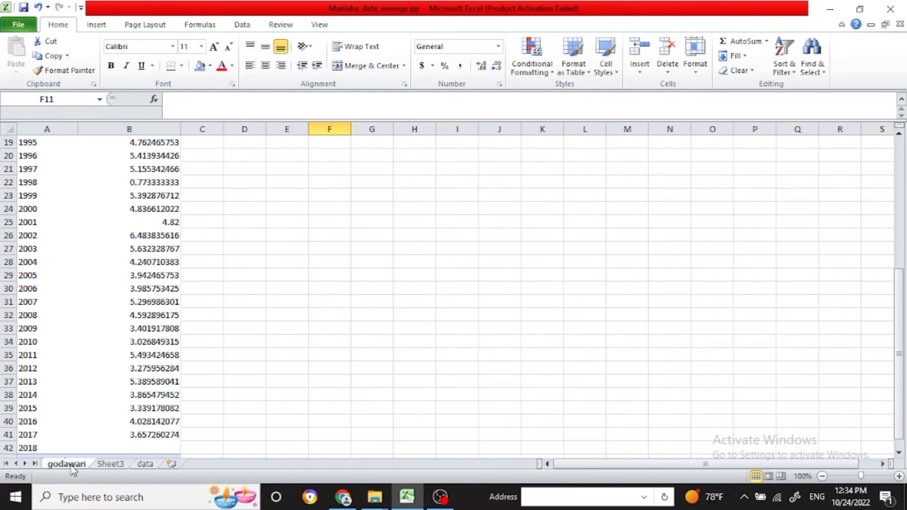
click(145, 464)
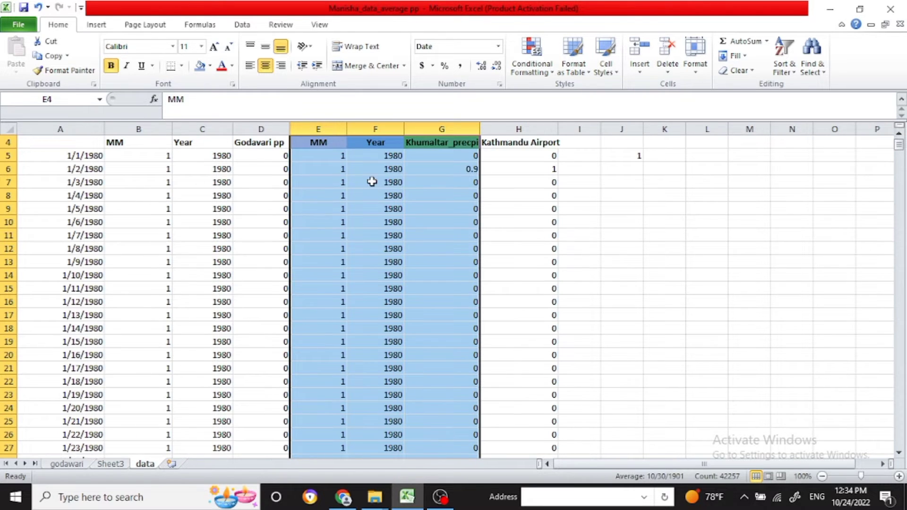
scroll(372, 182, up, 1)
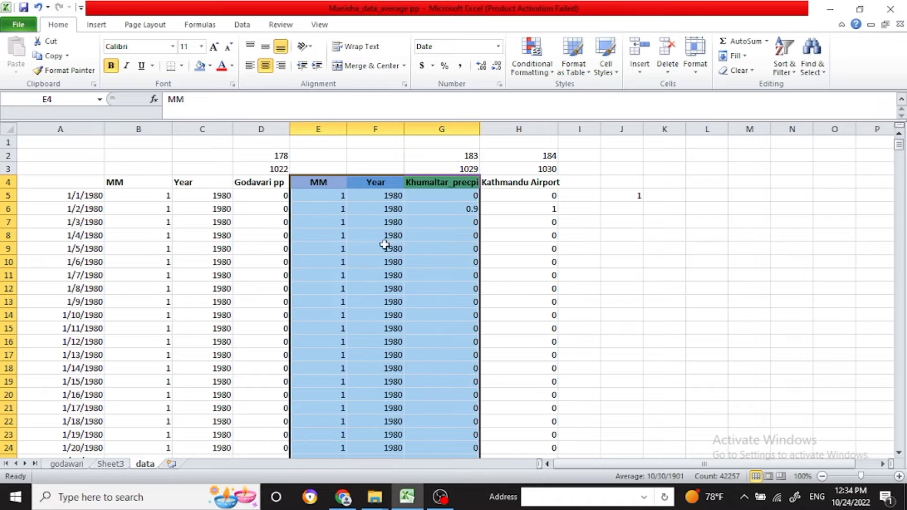
click(97, 26)
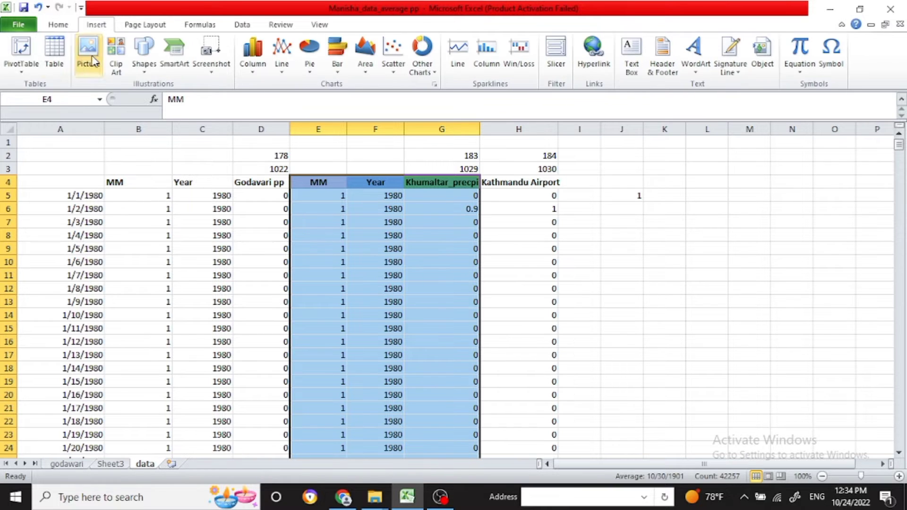
click(22, 68)
click(42, 87)
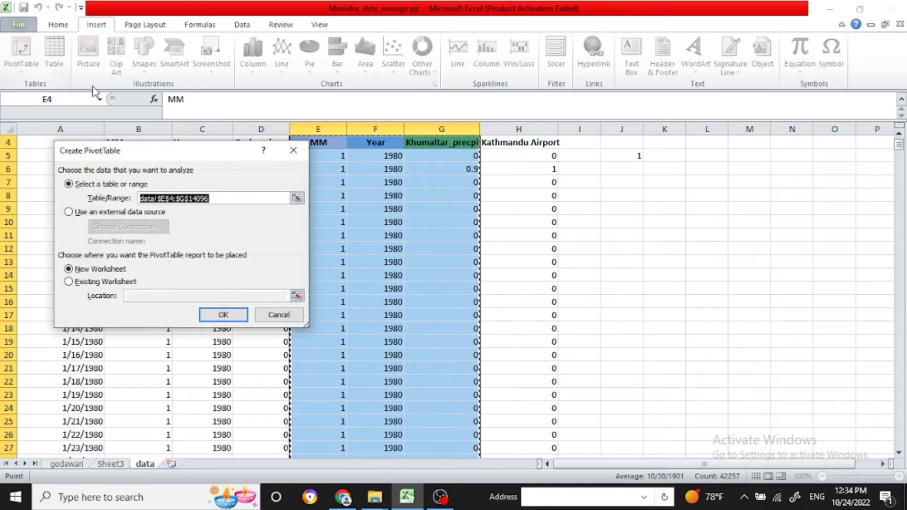
click(210, 315)
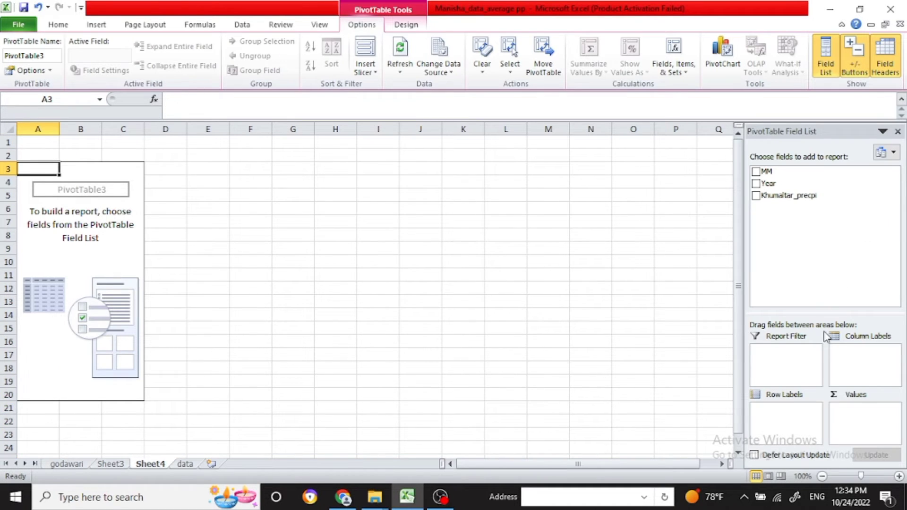
Step: Lay out the second PivotTable with Khumaltar_precpi as values, MM as column labels and Year as row labels
drag(788, 195, 855, 414)
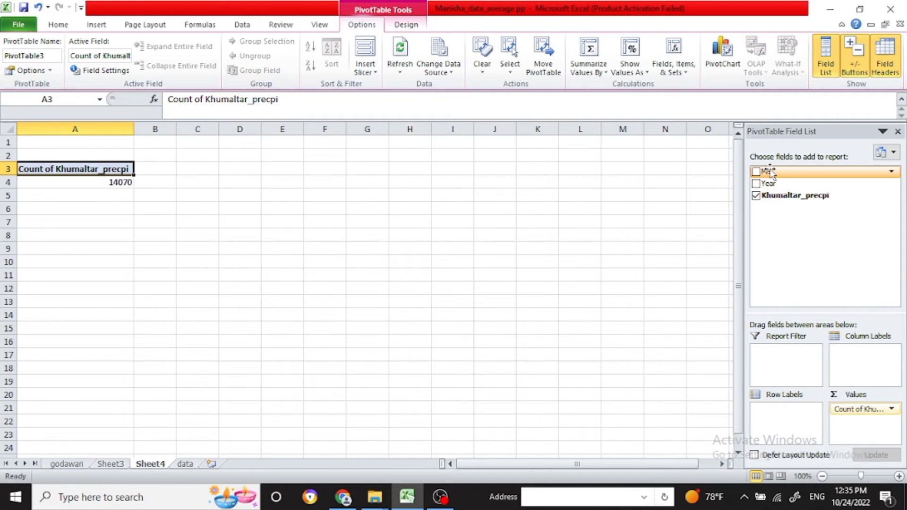
drag(765, 171, 853, 352)
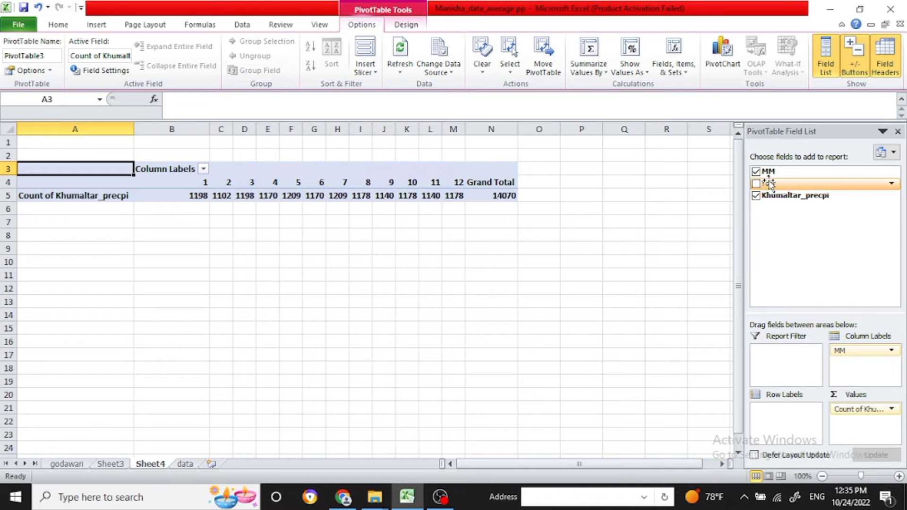
drag(769, 183, 785, 422)
scroll(583, 344, down, 12)
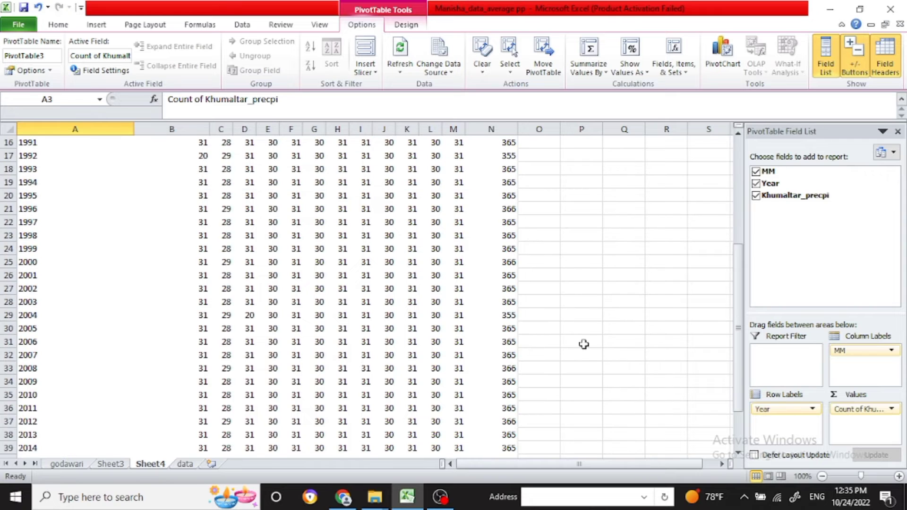
scroll(584, 345, up, 2)
scroll(584, 344, up, 7)
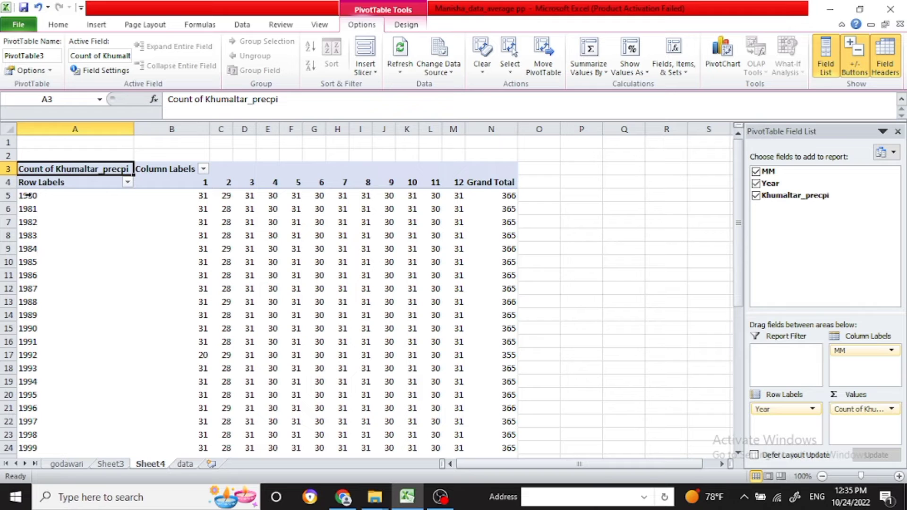
Step: Try out a clustered bar PivotChart of the yearly and monthly counts, and cut it from the sheet
drag(28, 195, 27, 209)
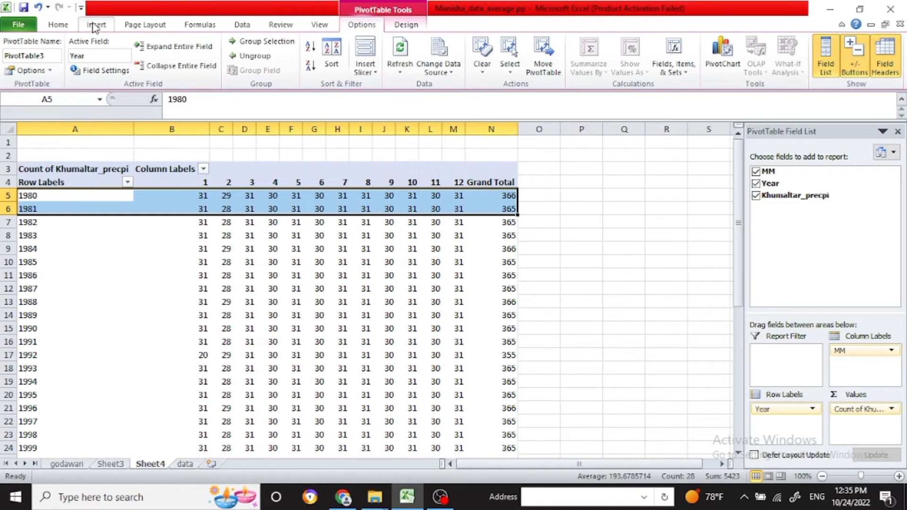
click(726, 53)
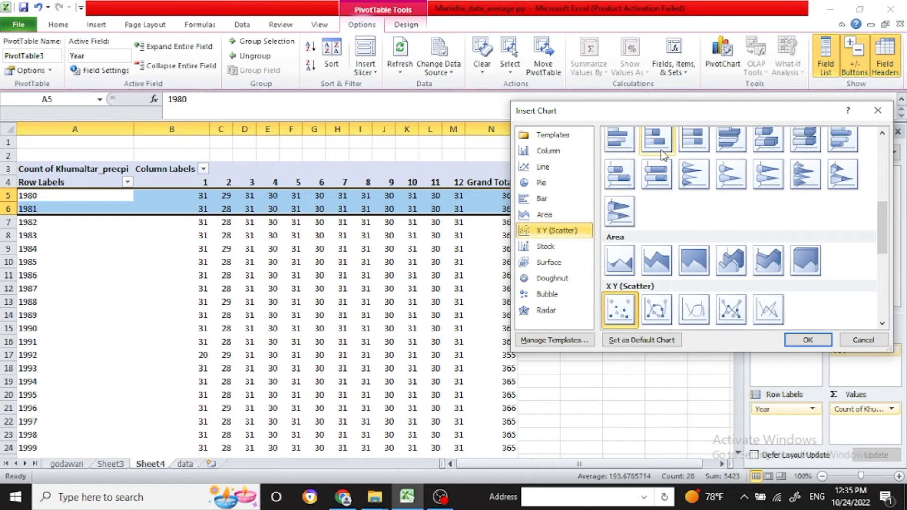
click(548, 201)
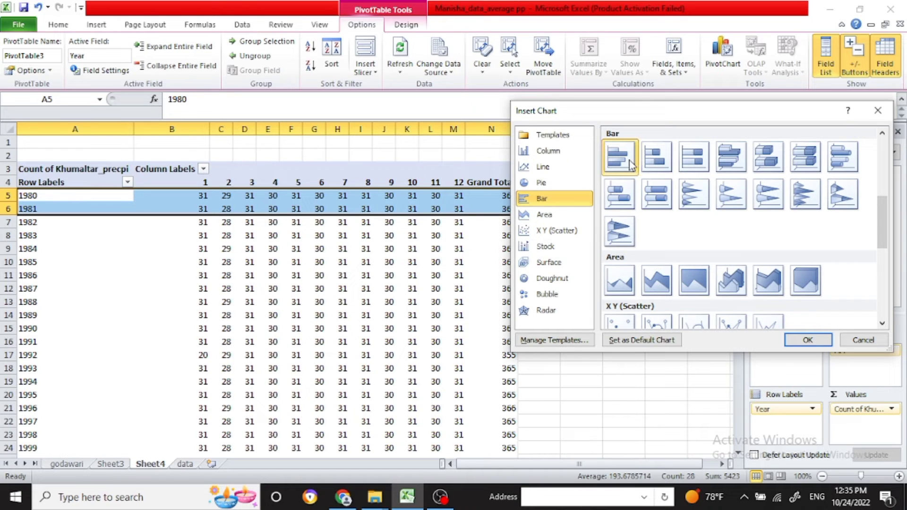
click(808, 340)
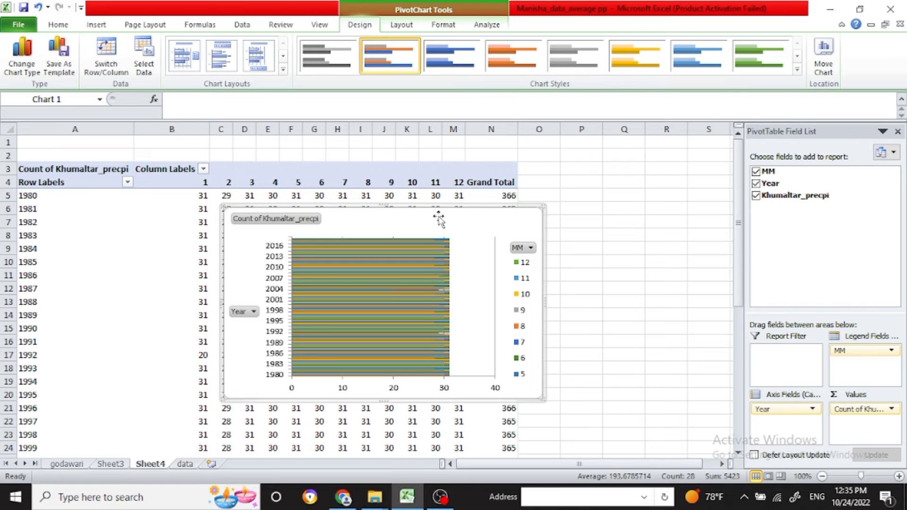
drag(438, 215, 571, 192)
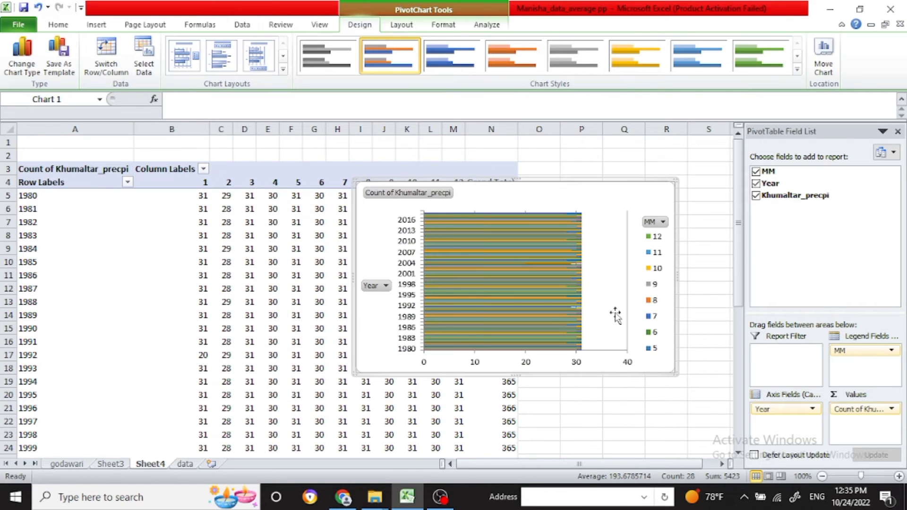
right_click(582, 186)
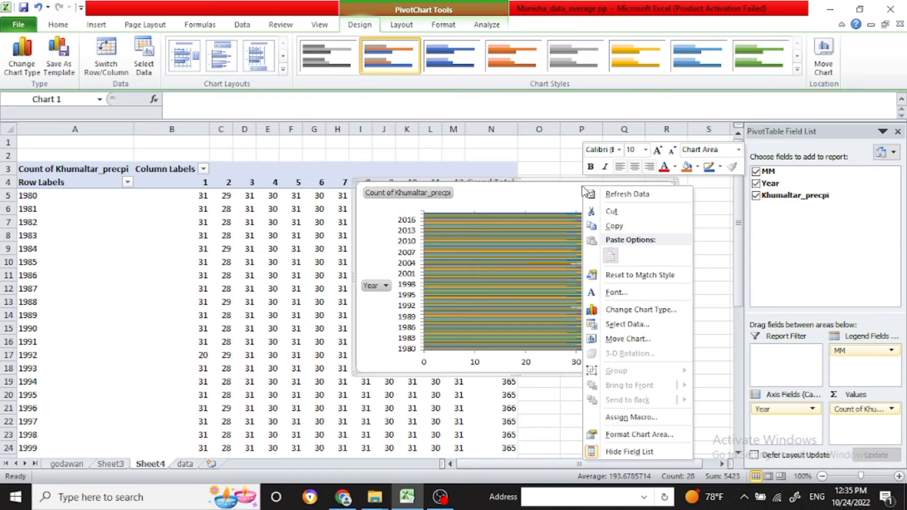
click(618, 213)
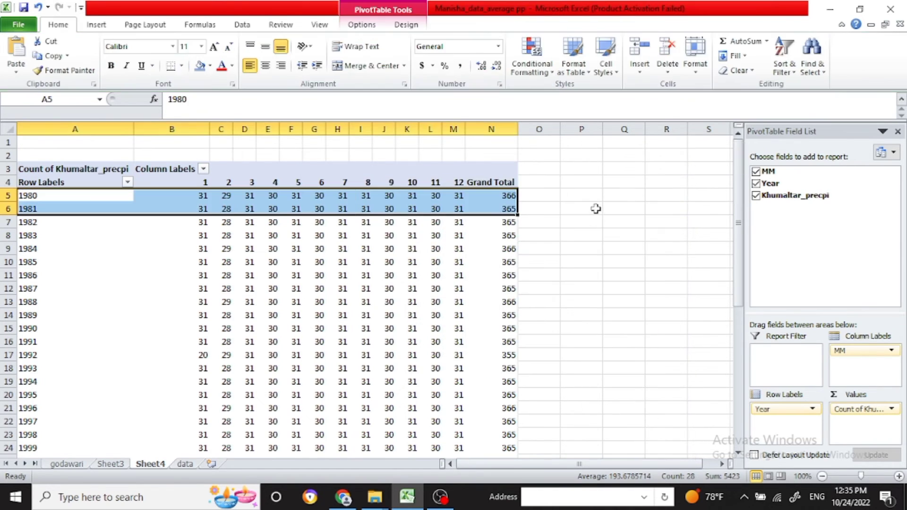
Step: Change the second PivotTable's Khumaltar_precpi value field to be summarized by Average
click(556, 208)
click(492, 185)
right_click(494, 185)
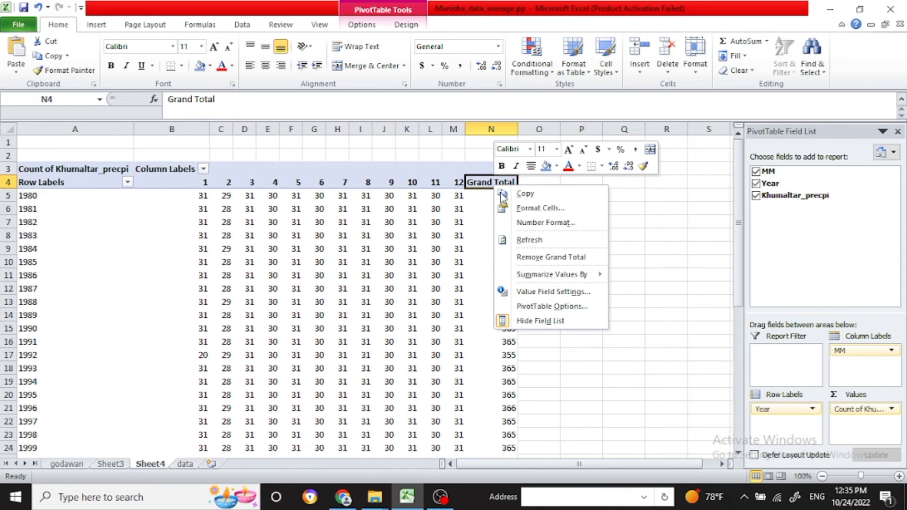
click(542, 290)
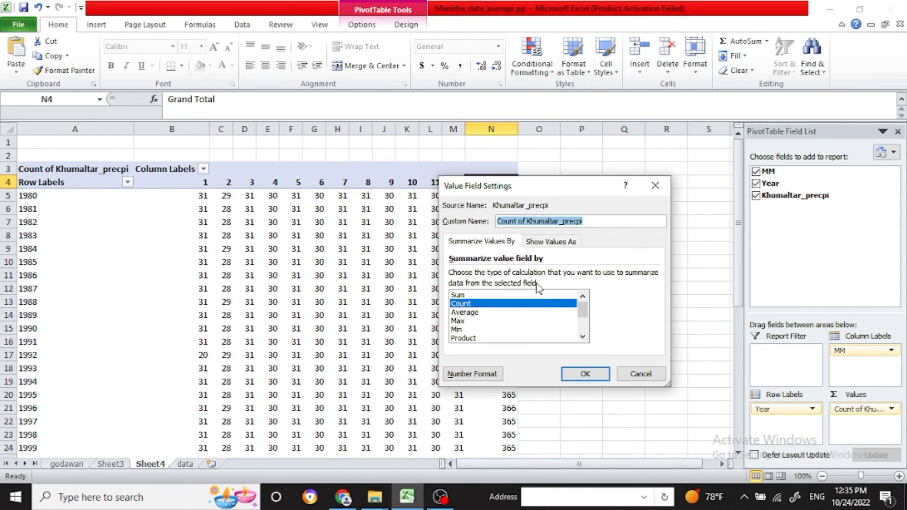
click(477, 312)
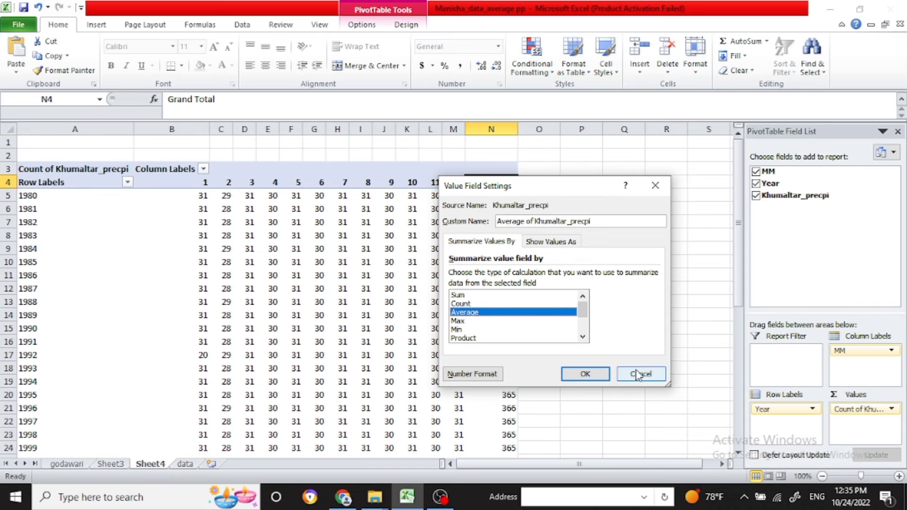
click(584, 374)
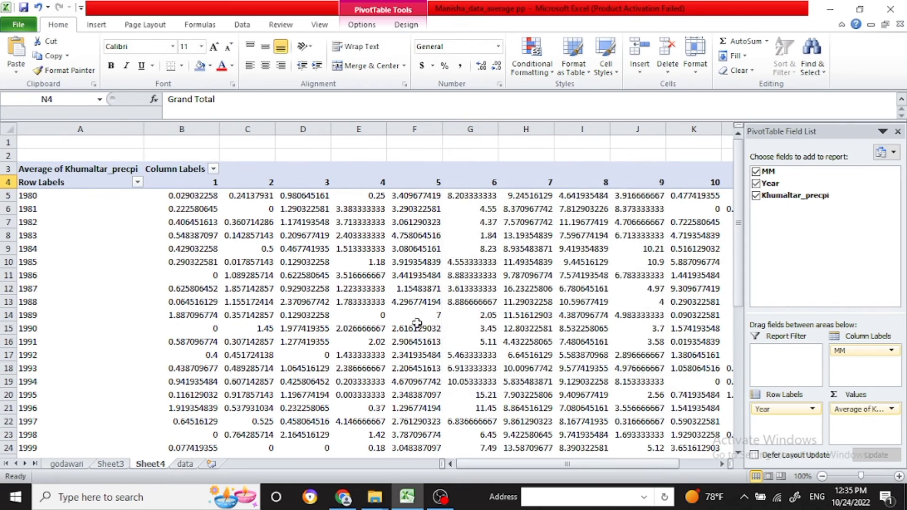
Step: Review the monthly averages in the Grand Total row and the overall average in N44 of Sheet4
scroll(417, 322, down, 11)
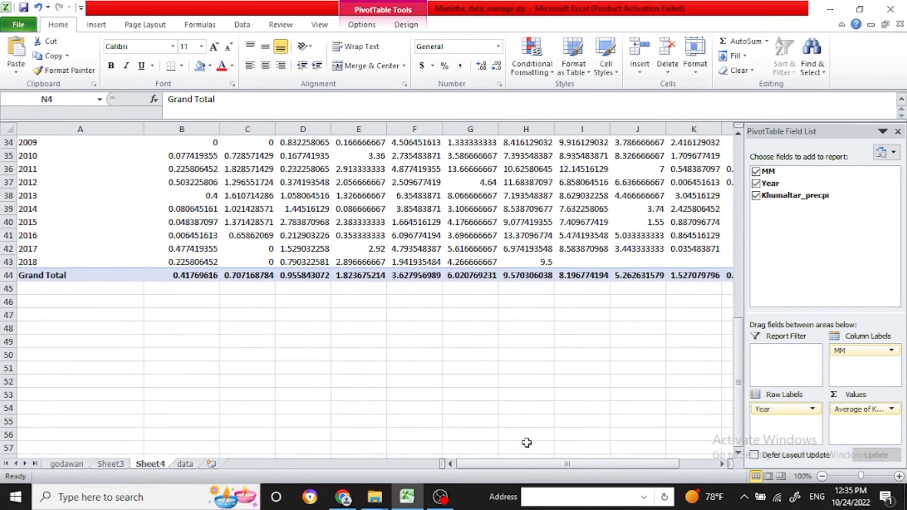
drag(532, 463, 569, 464)
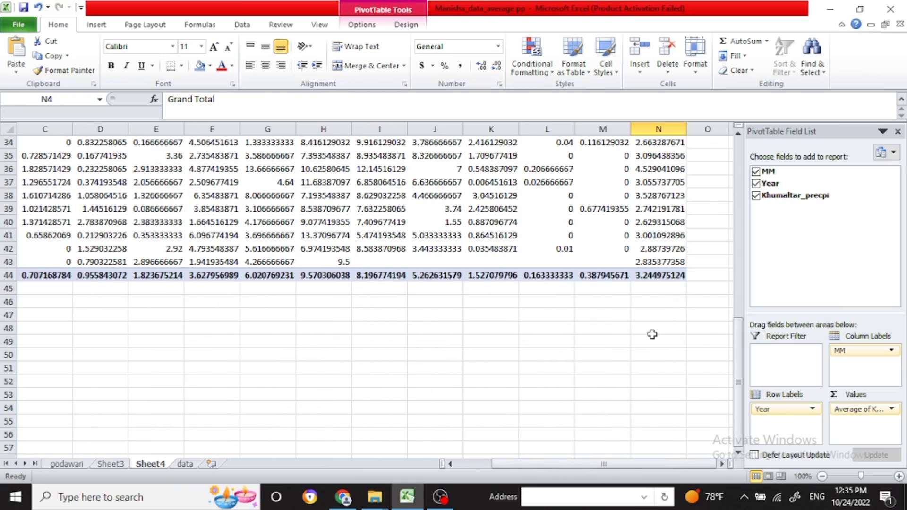
click(654, 274)
scroll(811, 310, up, 10)
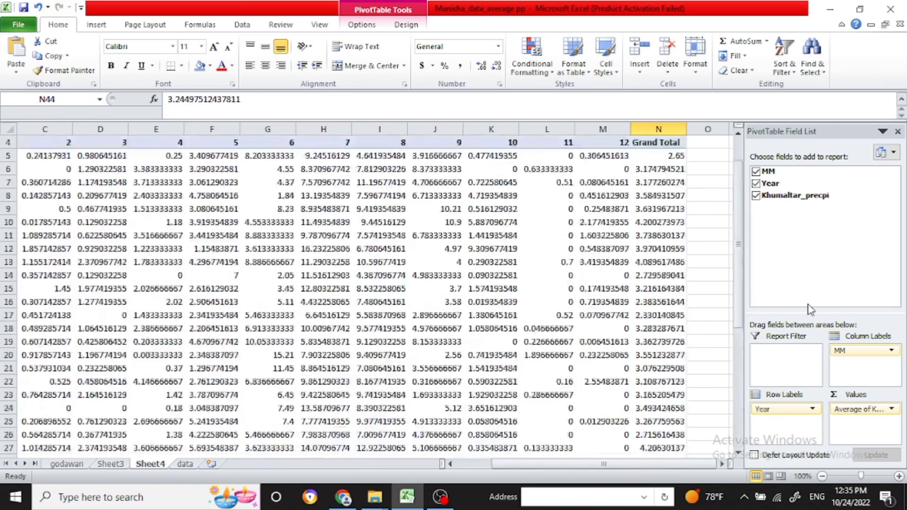
scroll(758, 238, down, 10)
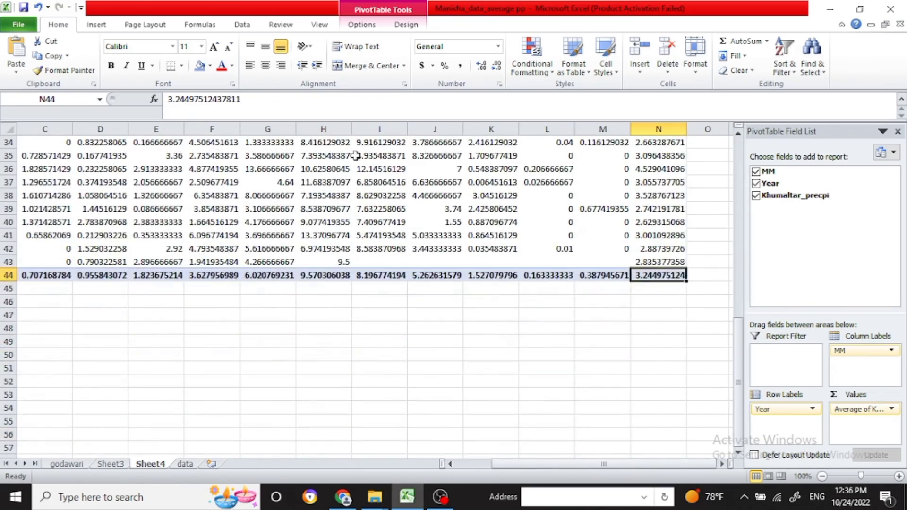
click(604, 378)
scroll(703, 324, up, 11)
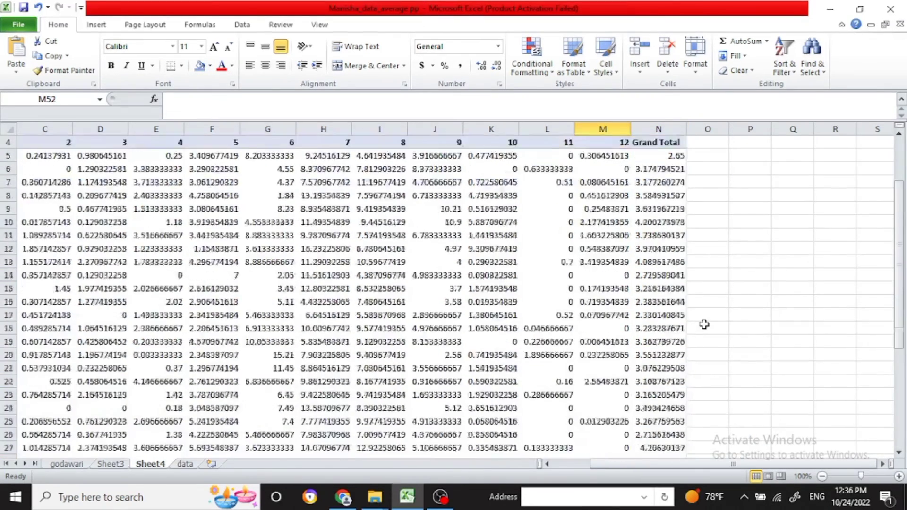
Step: Go through the year row labels from 1980 and the month column labels 1 to 3 of the Sheet4 PivotTable
drag(714, 468, 676, 470)
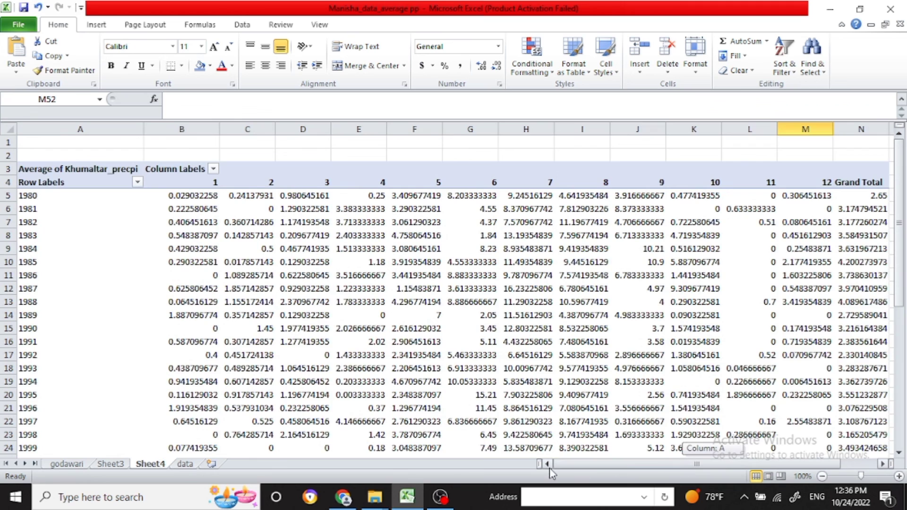
drag(552, 474, 552, 474)
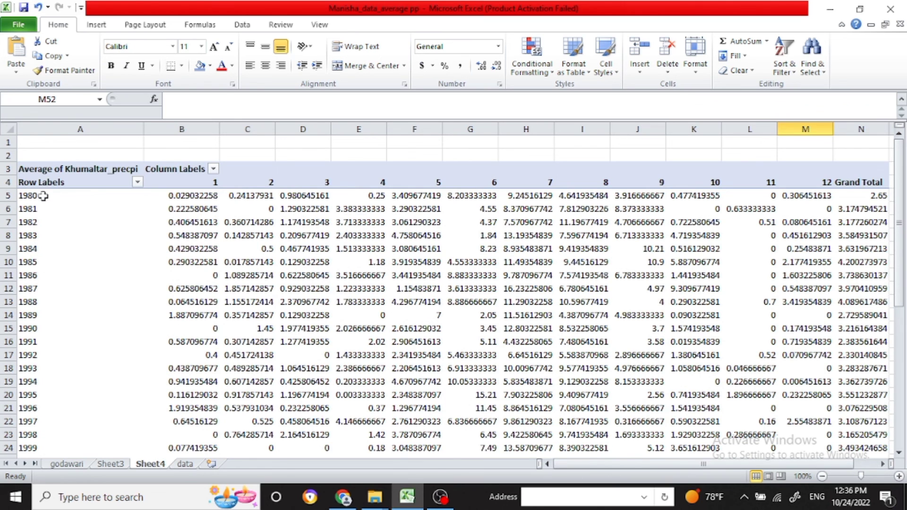
drag(43, 195, 56, 289)
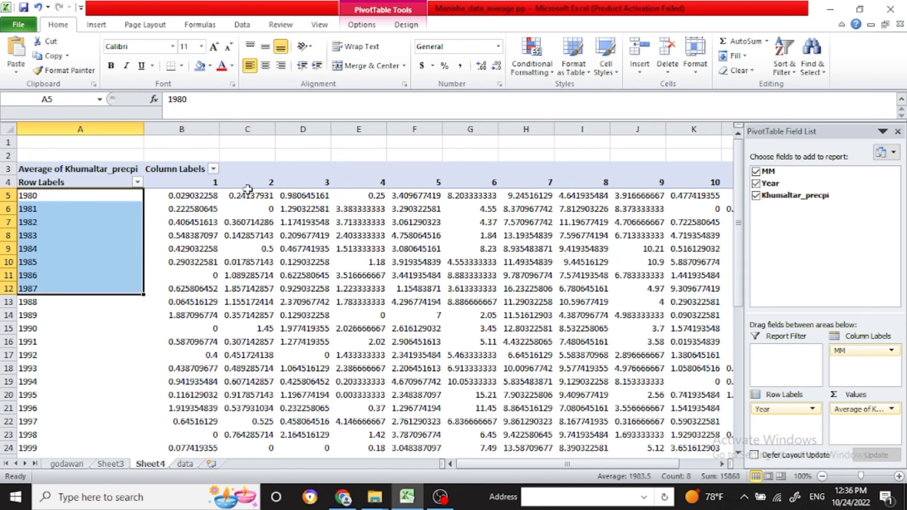
click(196, 191)
click(196, 183)
click(250, 184)
click(314, 185)
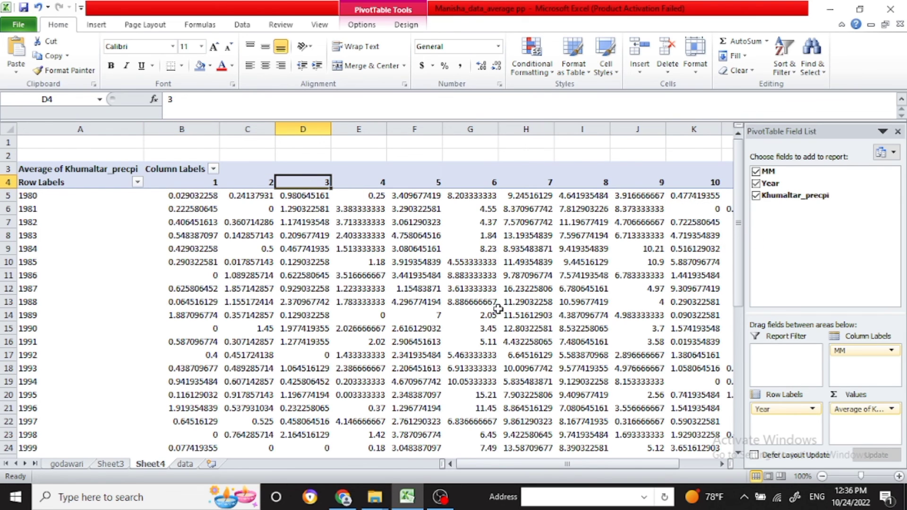
Step: Compare the grand total average in B43 of Sheet3 with the one in N44 of Sheet4
click(110, 463)
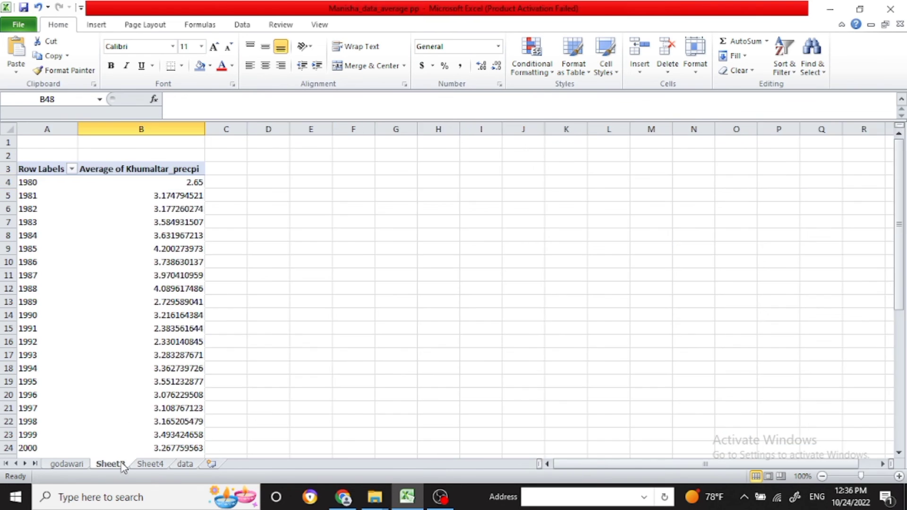
scroll(309, 392, down, 9)
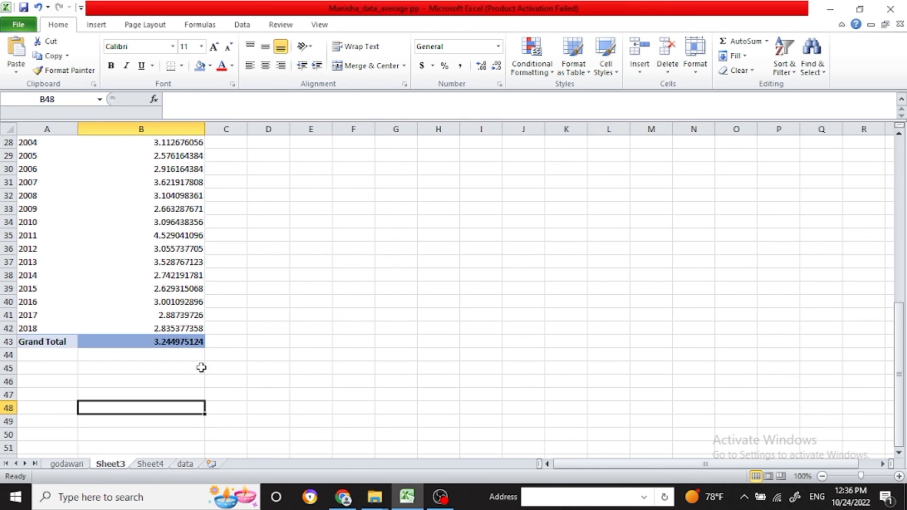
click(183, 340)
click(152, 465)
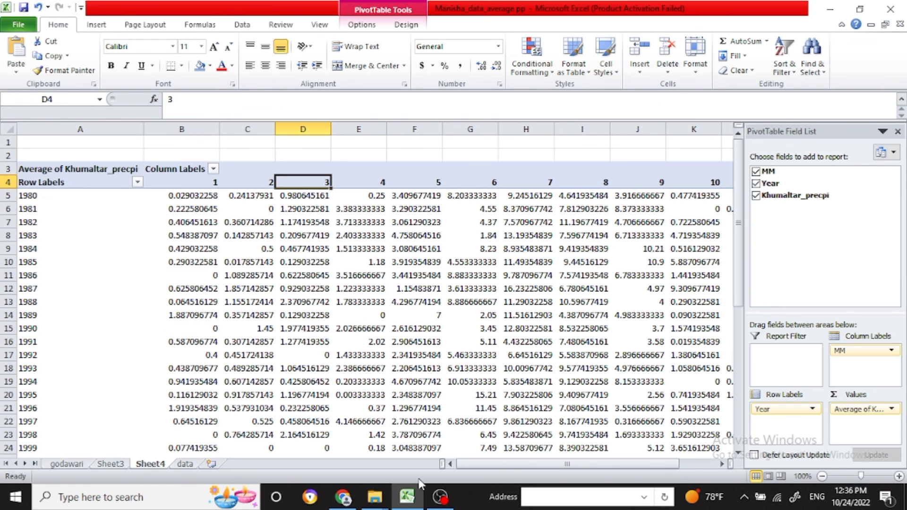
drag(567, 465, 632, 475)
scroll(685, 376, down, 11)
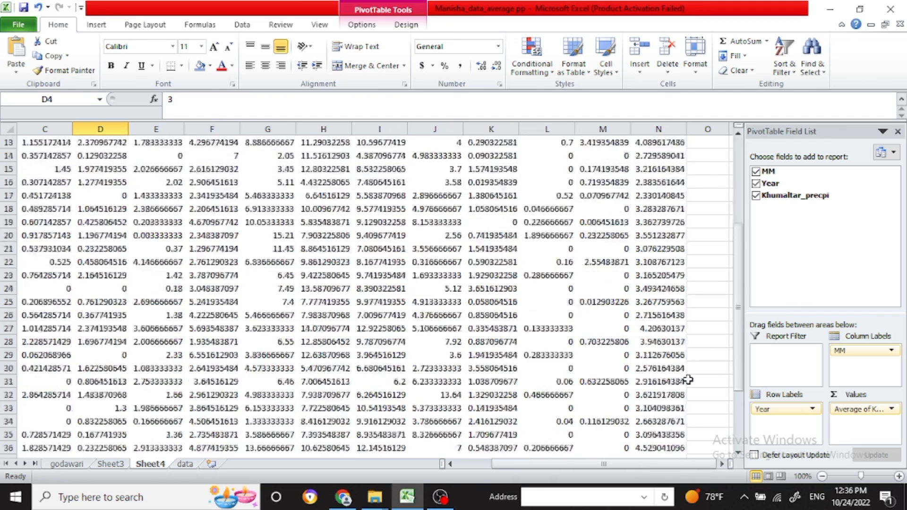
click(659, 279)
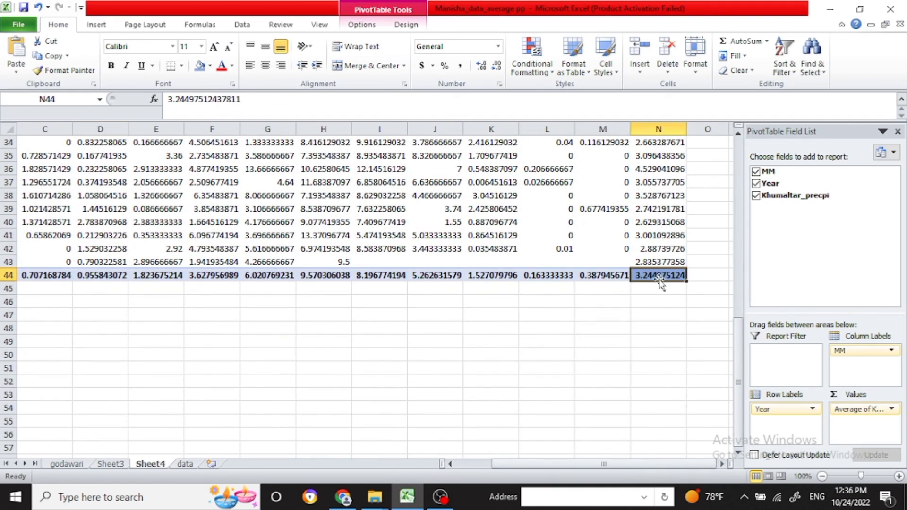